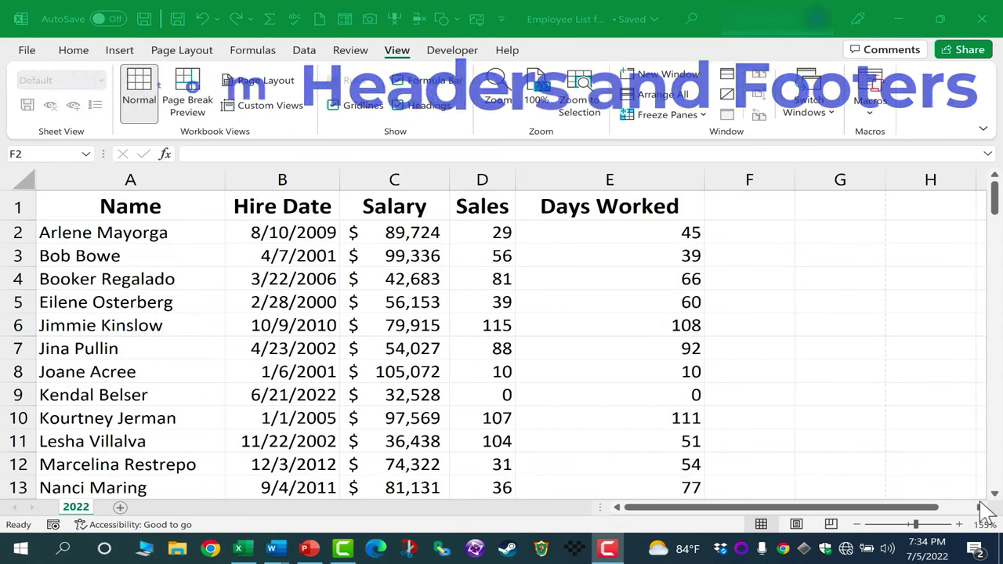
scroll(442, 333, "down", 6)
scroll(446, 334, "up", 6)
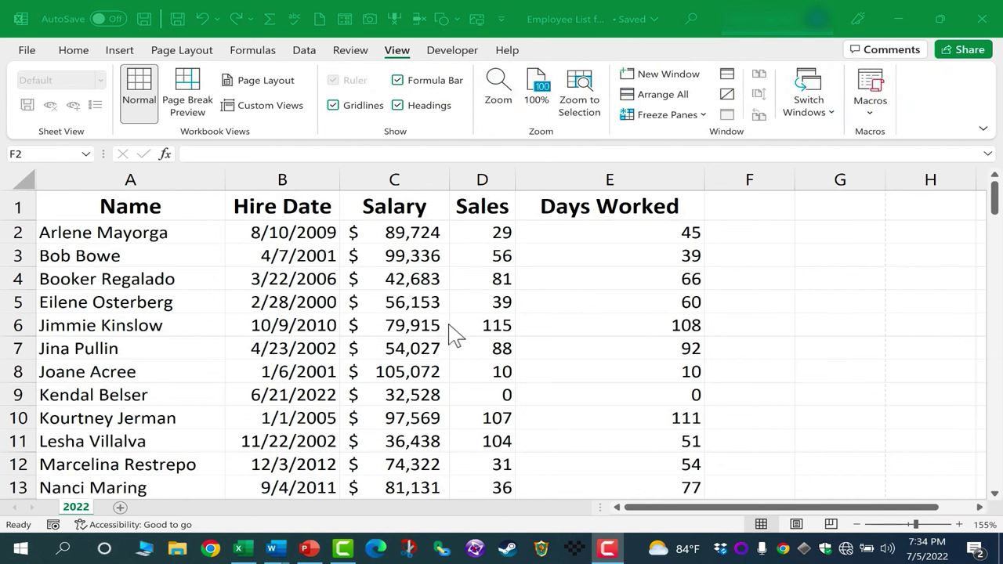
scroll(491, 300, "down", 3)
scroll(491, 300, "up", 3)
left_click(740, 232)
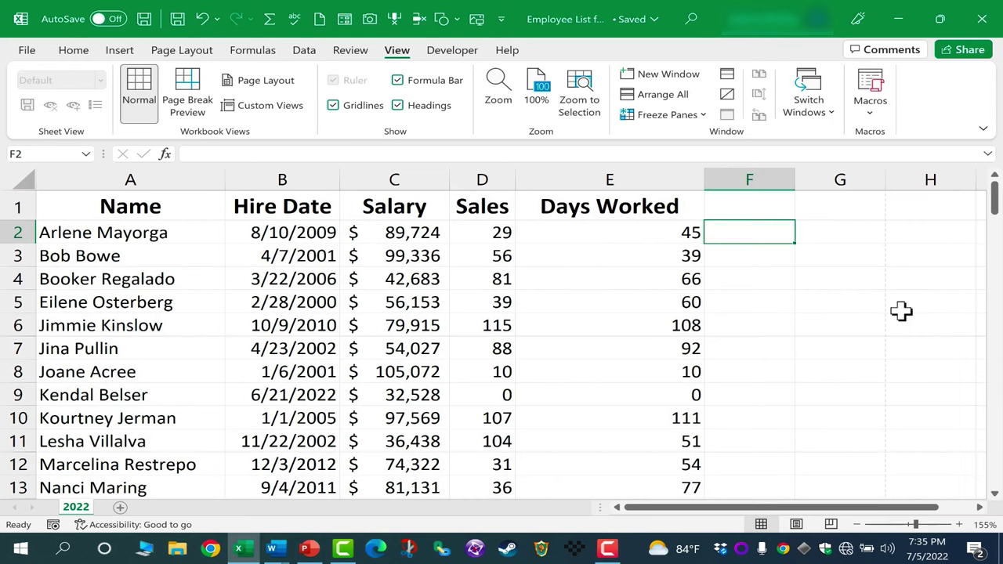
- Preview the printed pages of the employee list and return to the worksheet
key("ctrl+p")
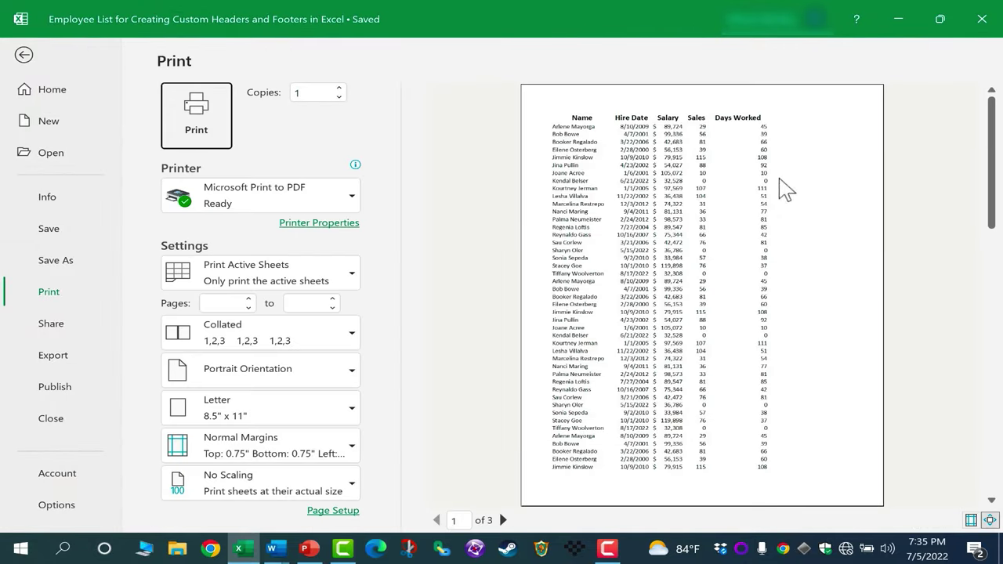
scroll(600, 414, "down", 2)
scroll(591, 403, "up", 1)
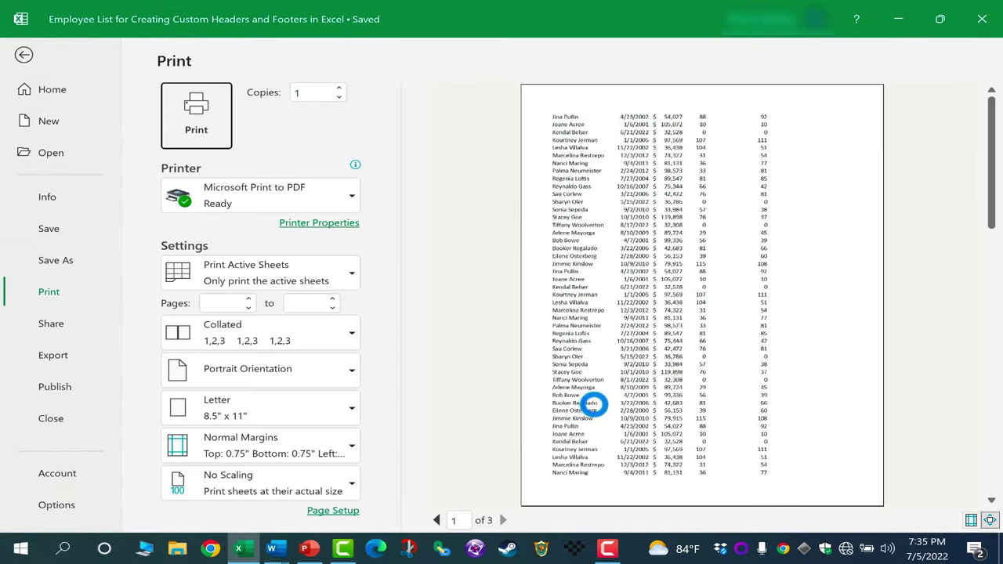
scroll(596, 406, "up", 1)
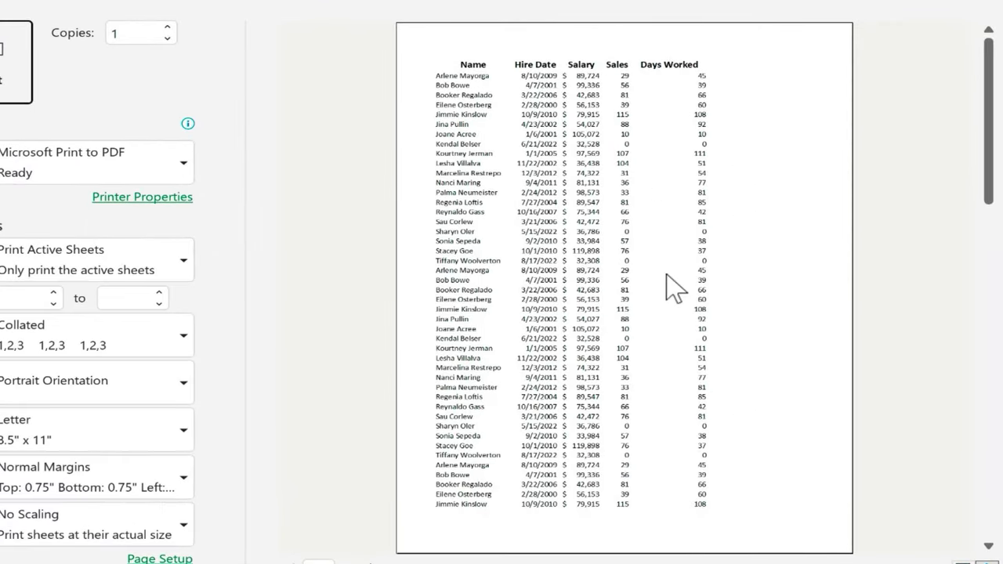
scroll(745, 367, "down", 2)
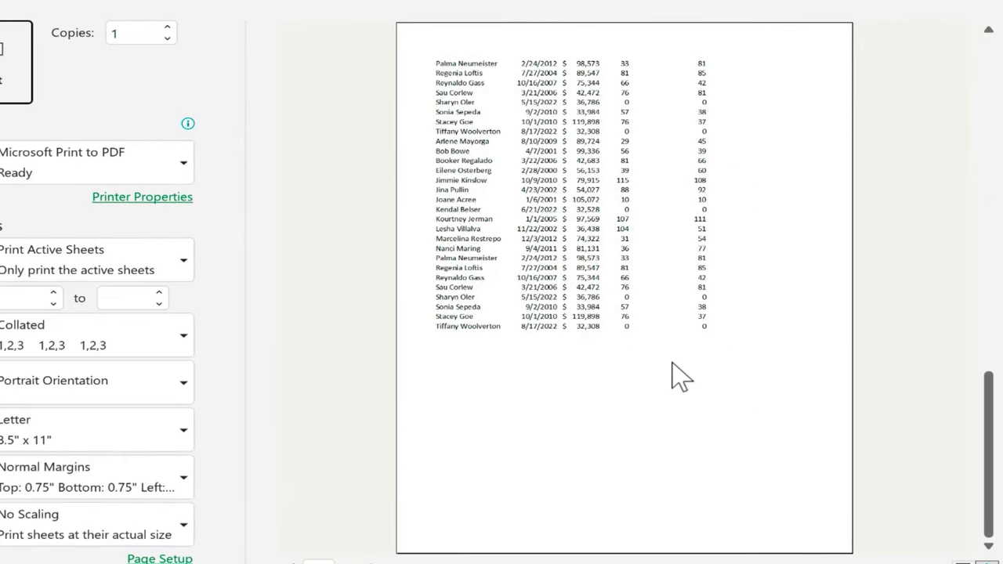
scroll(680, 380, "up", 2)
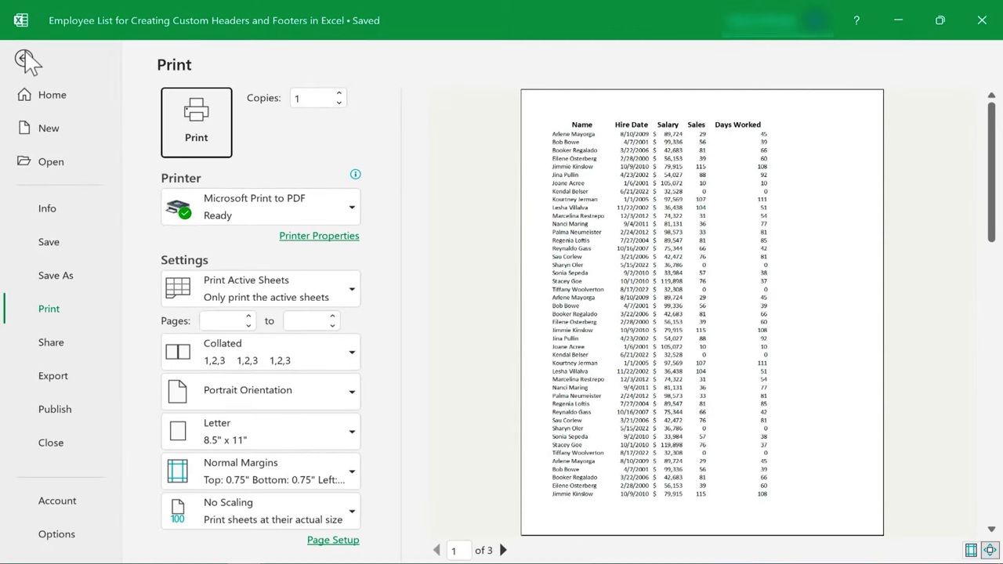
left_click(25, 60)
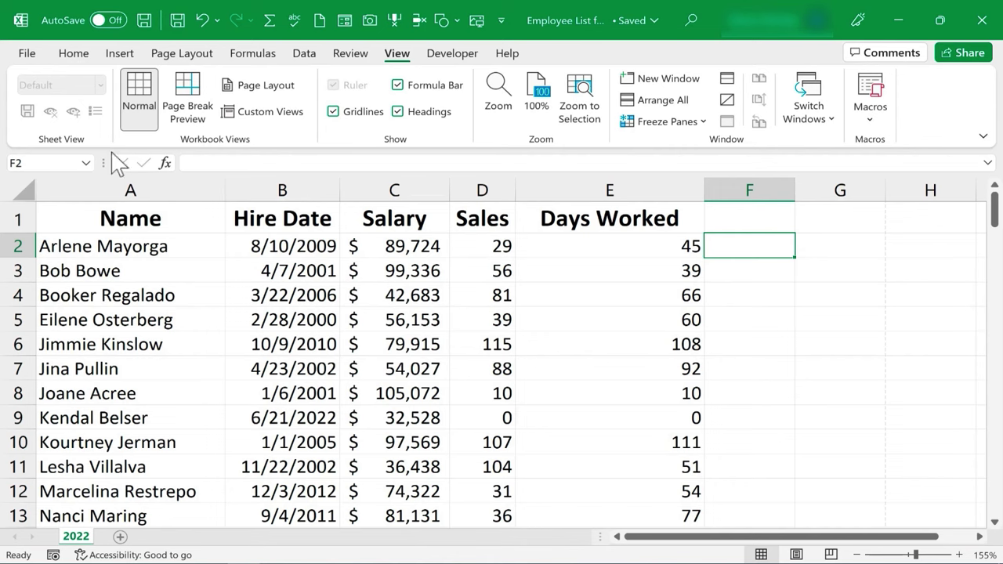
- Switch the worksheet to Page Layout view
left_click(70, 57)
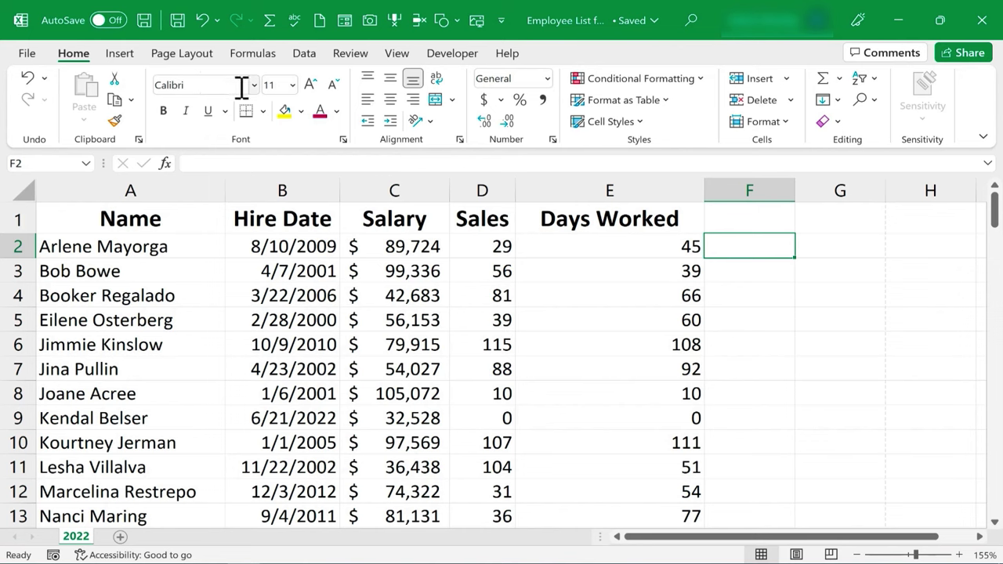
left_click(397, 52)
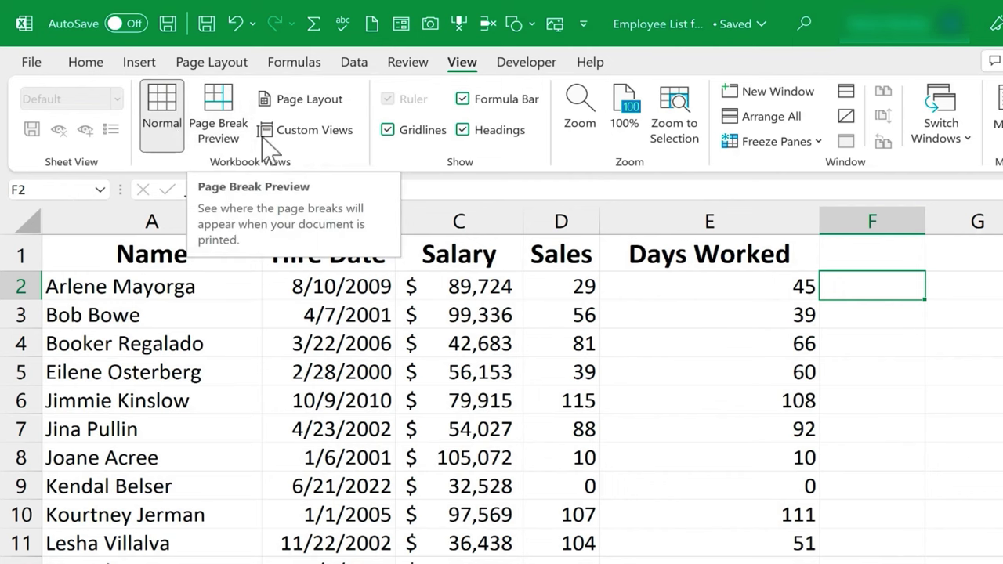
left_click(333, 100)
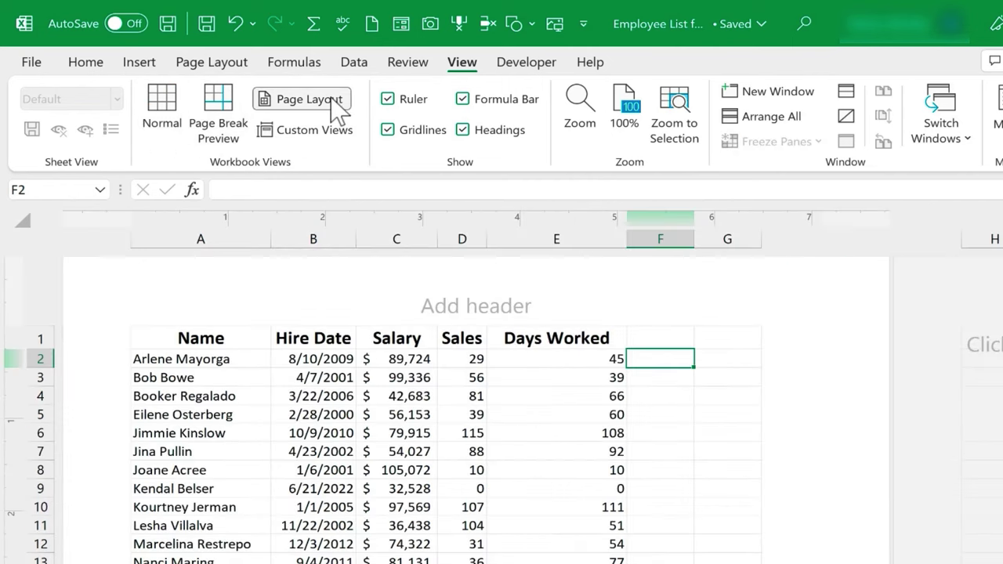
- Enter "Employee List" as the text of the center header section
left_click(494, 309)
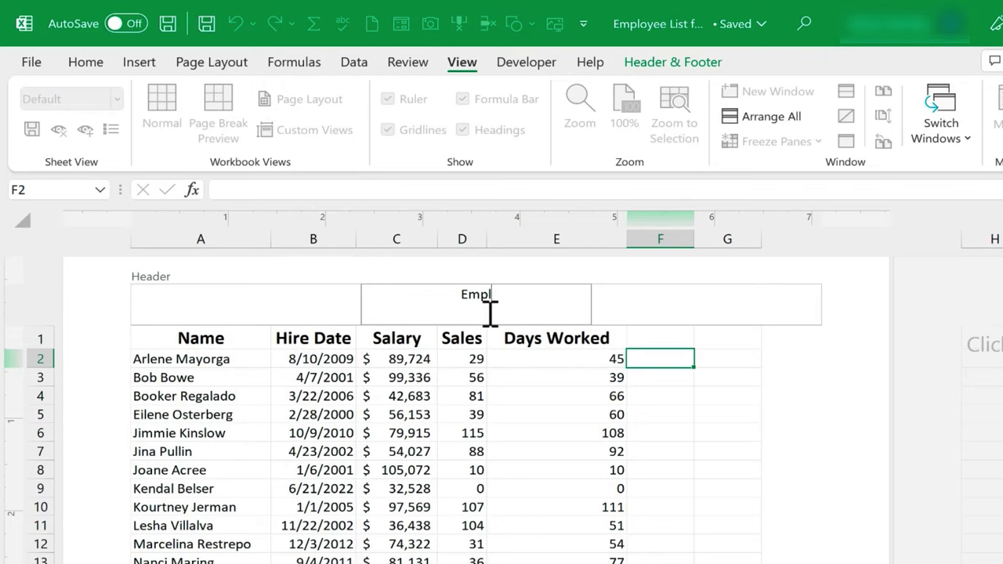
type("Employee List")
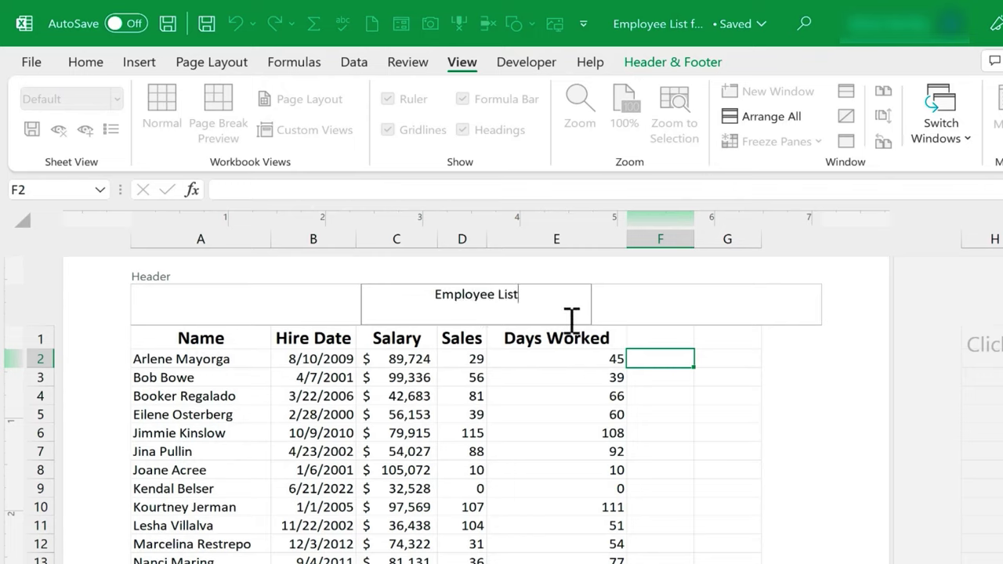
left_click(692, 321)
left_click(555, 314)
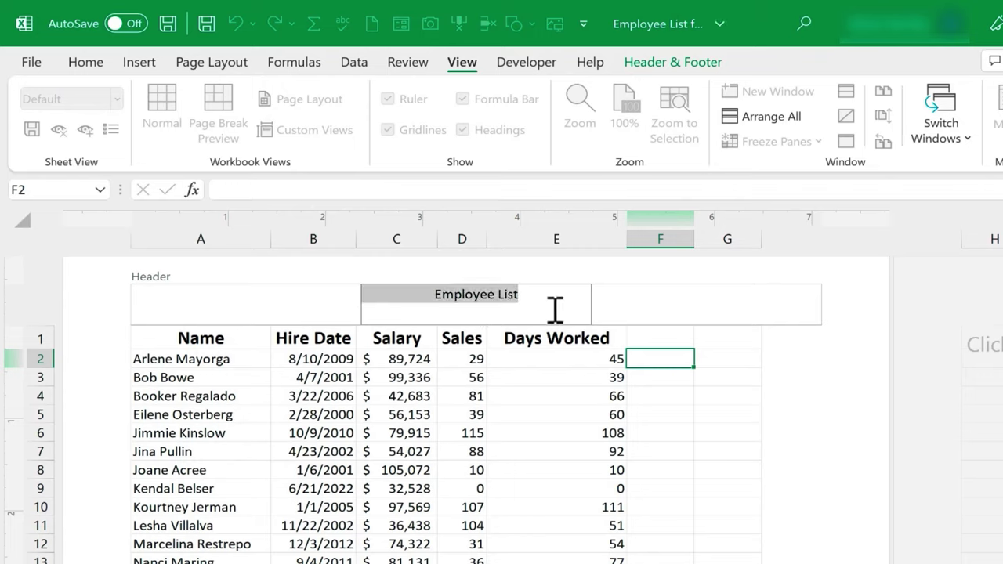
left_click(551, 309)
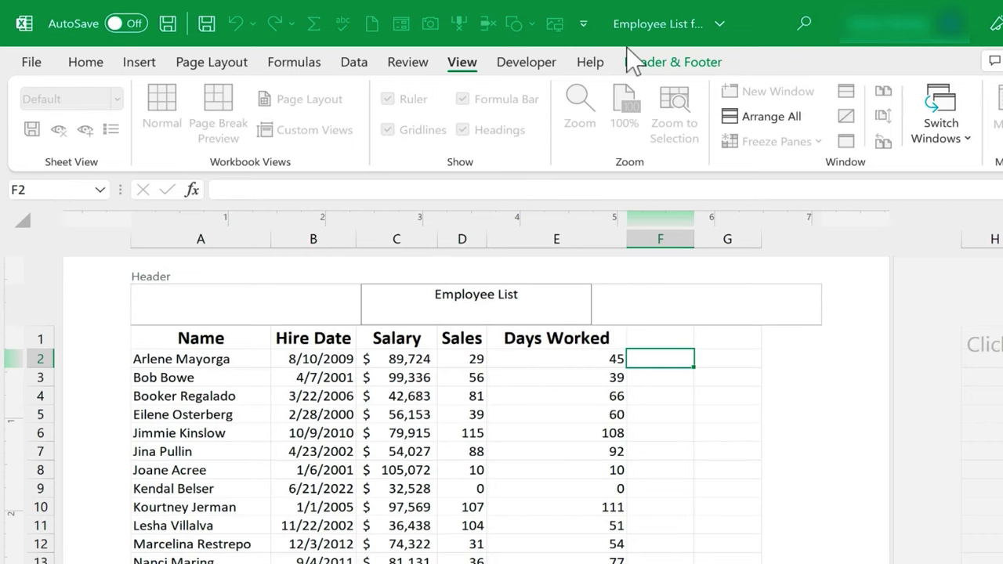
- Replace the text in the center header section with the file name field &[File]
left_click(699, 63)
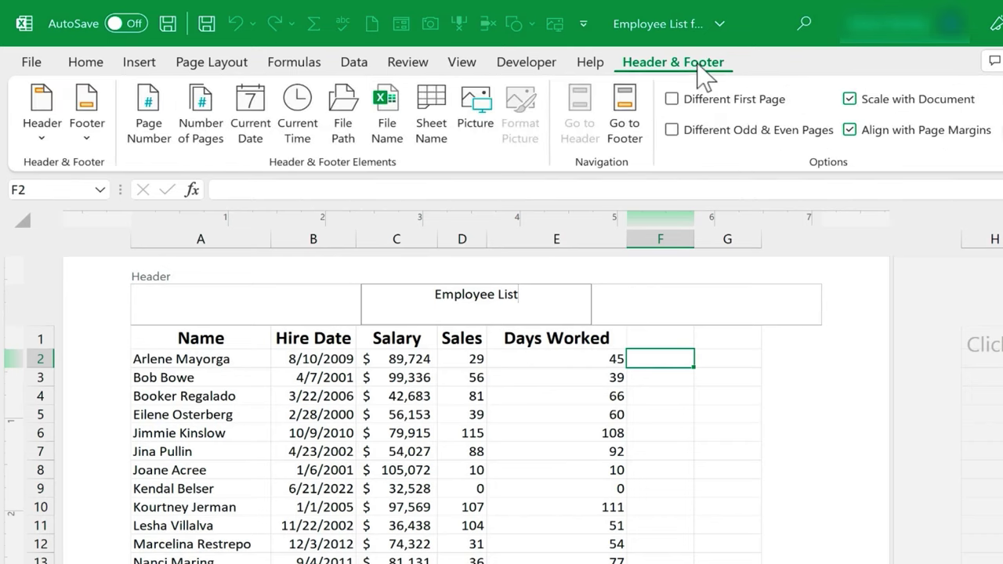
left_click_drag(541, 293, 432, 290)
key("Delete")
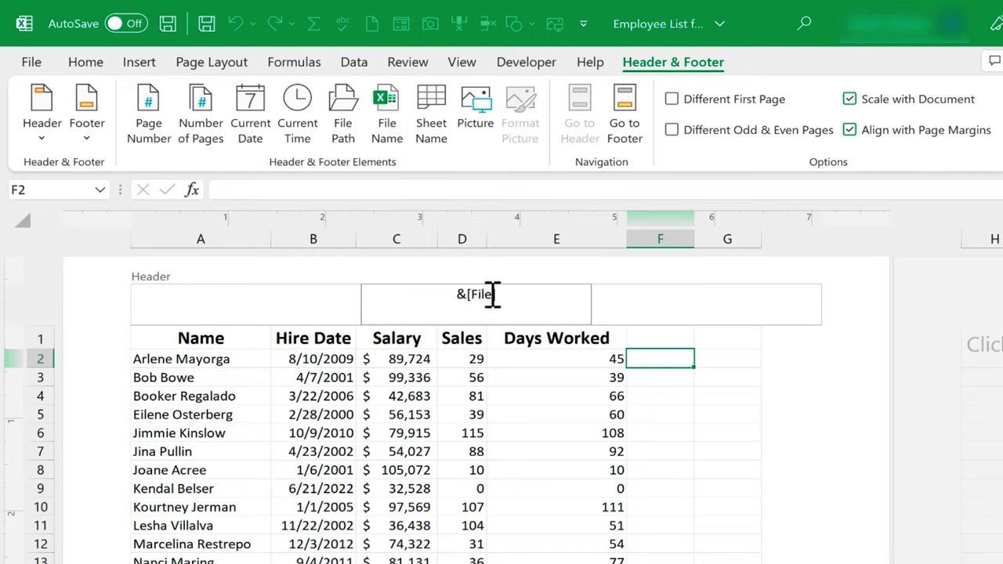
left_click_drag(455, 298, 496, 295)
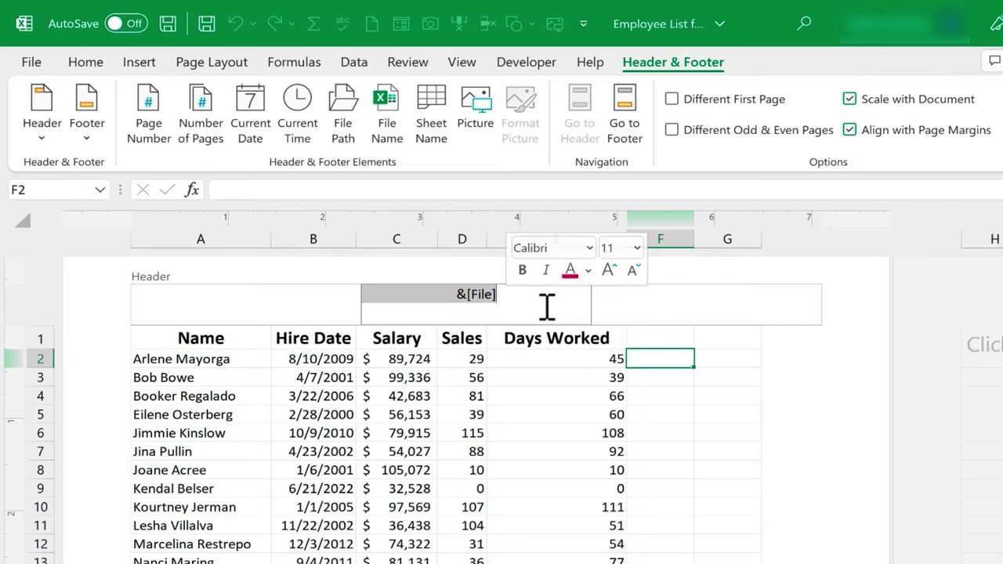
left_click(546, 308)
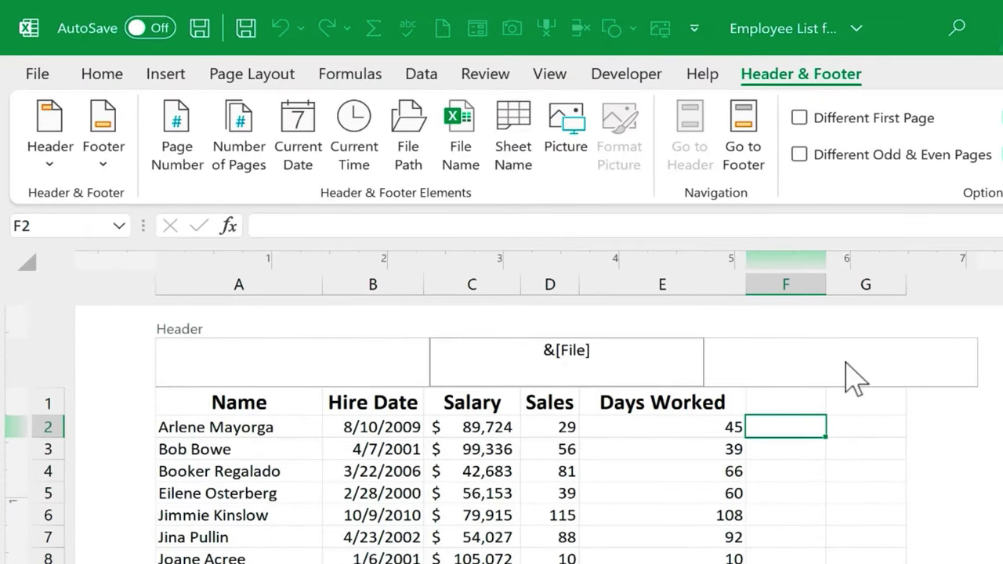
- Add 2022 after the file name field in the center header section and check how the header displays
type("2022")
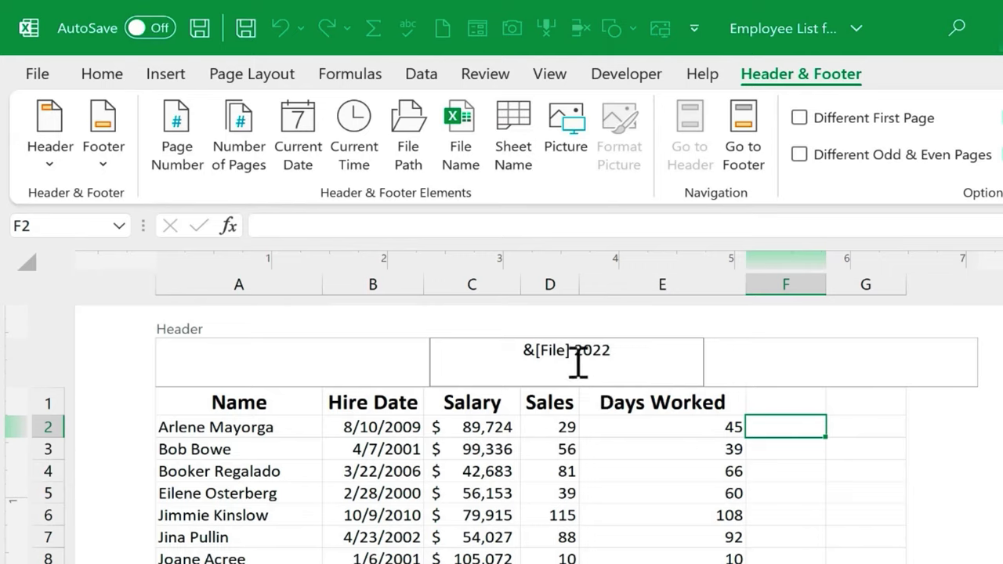
left_click(236, 350)
left_click(917, 372)
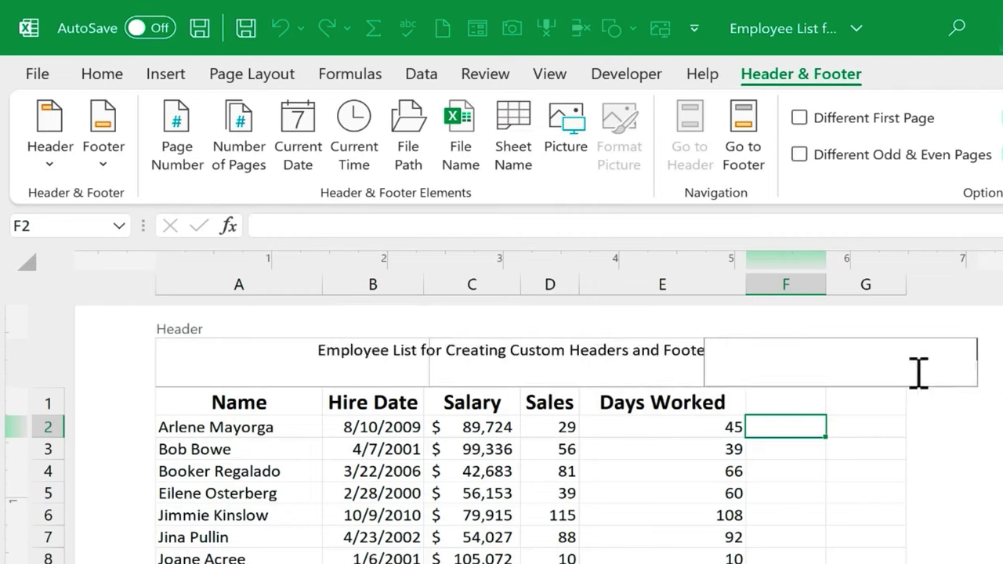
left_click(590, 375)
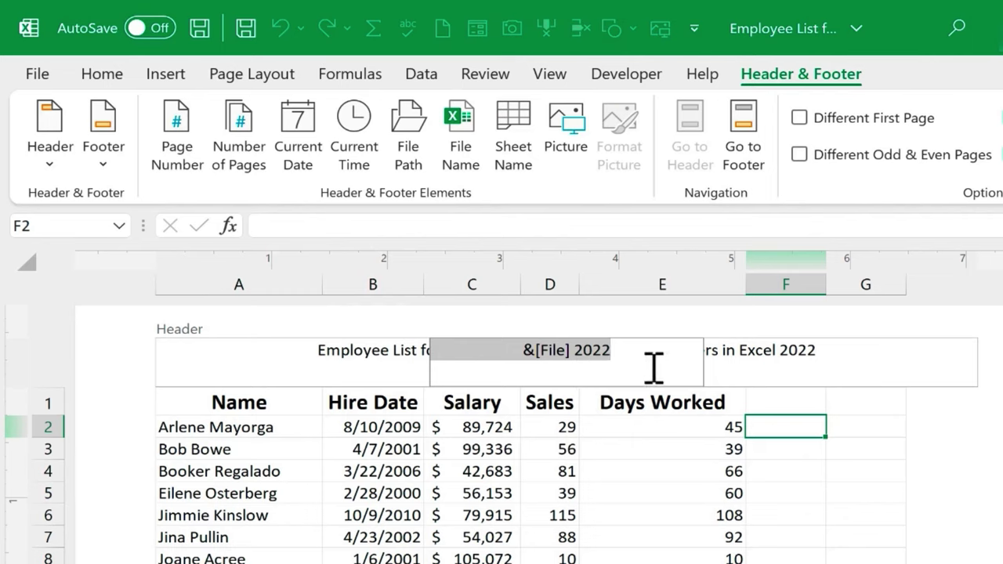
left_click(710, 375)
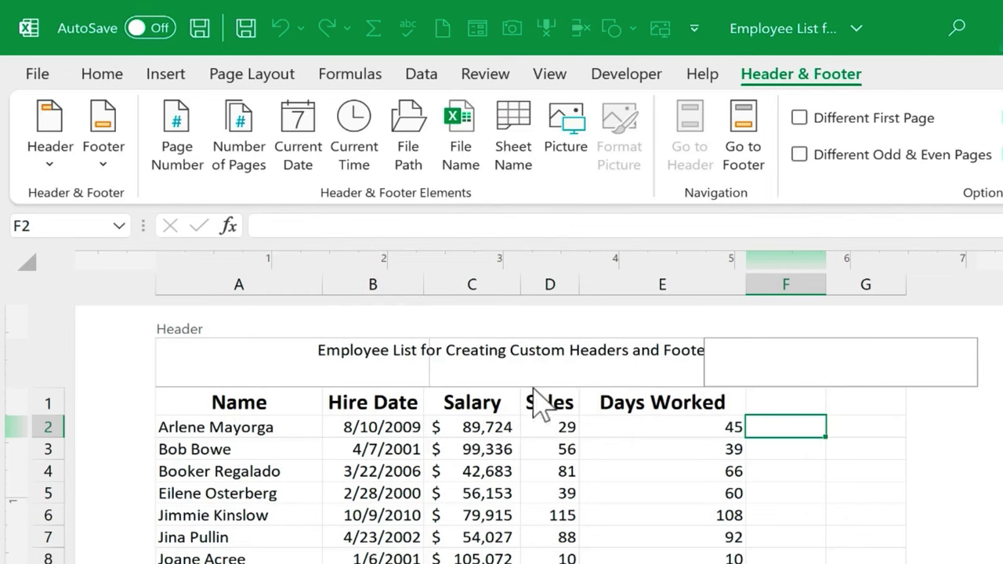
- Insert the current date field in the left header section
left_click(561, 366)
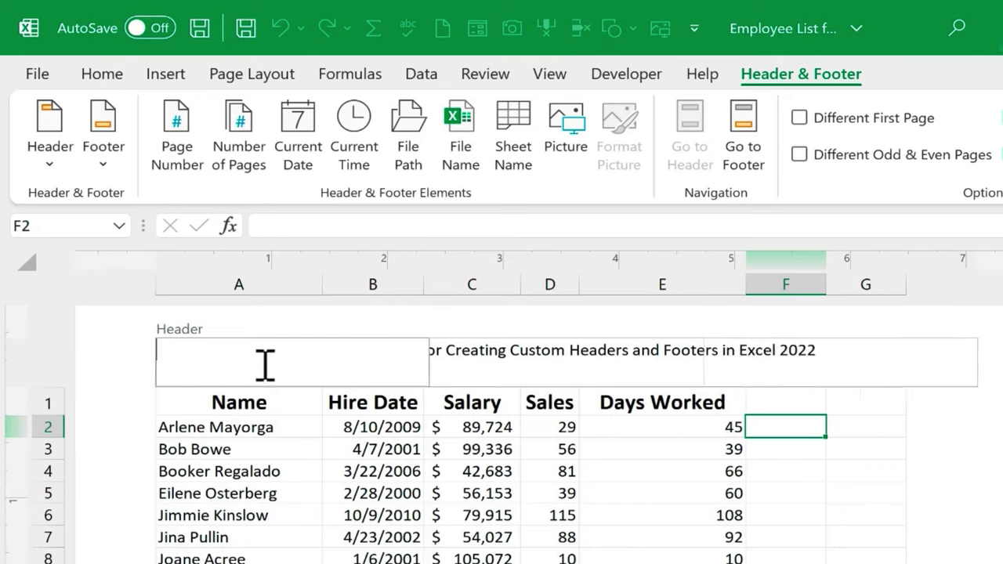
left_click(177, 366)
left_click(300, 141)
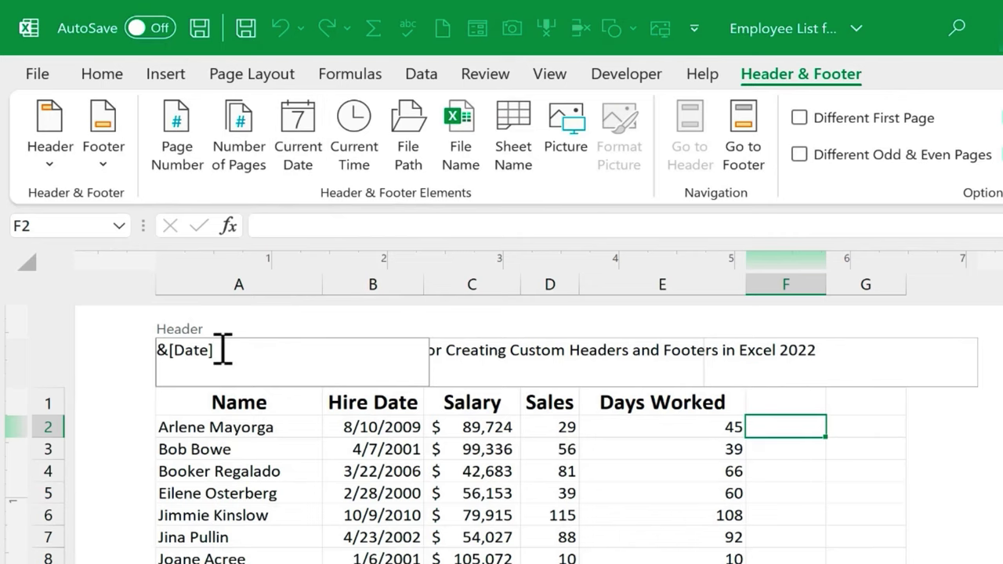
- Insert the file folders picture in the right header section, preceded by the text "Top Secret Files", and check how it displays
left_click(920, 362)
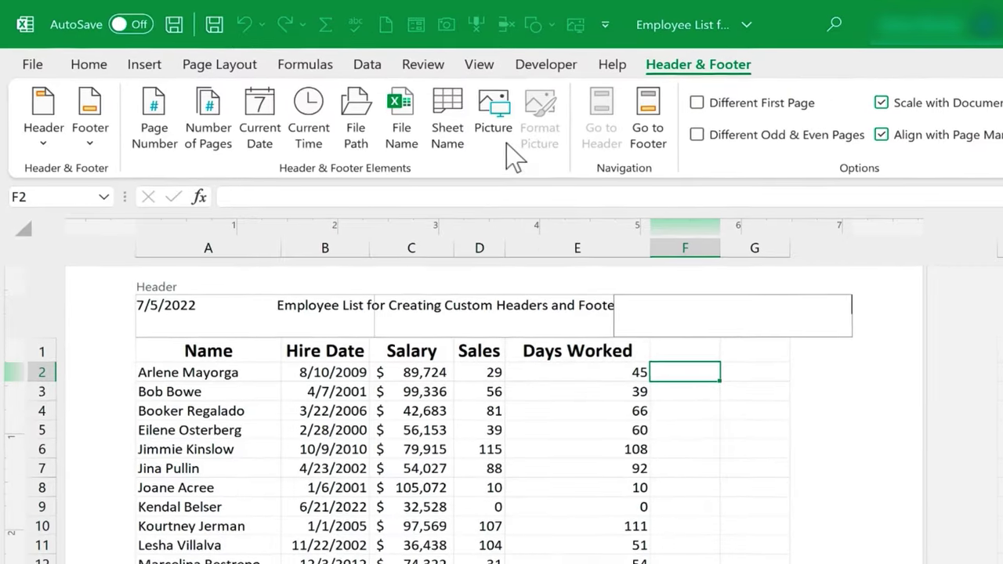
left_click(493, 126)
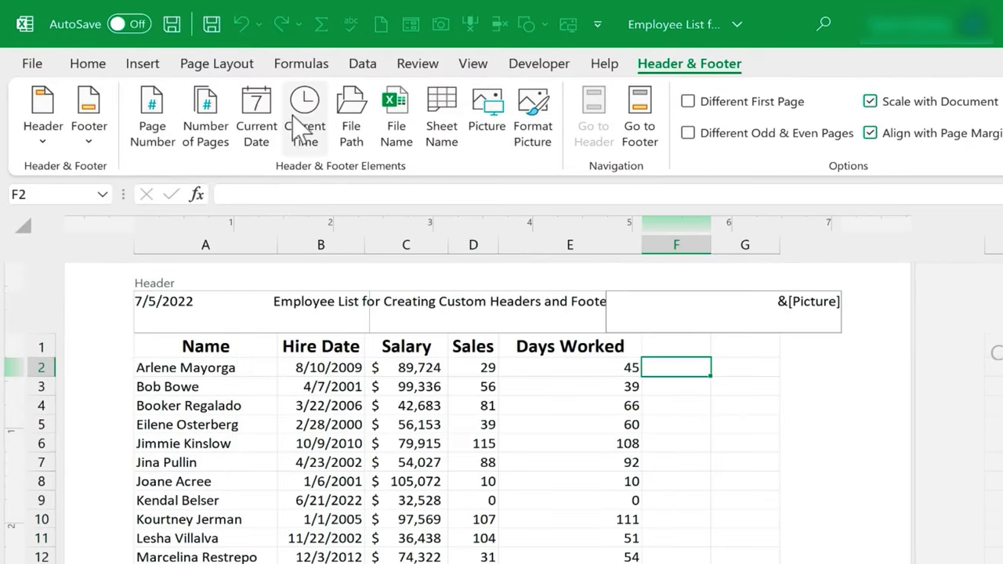
left_click(750, 301)
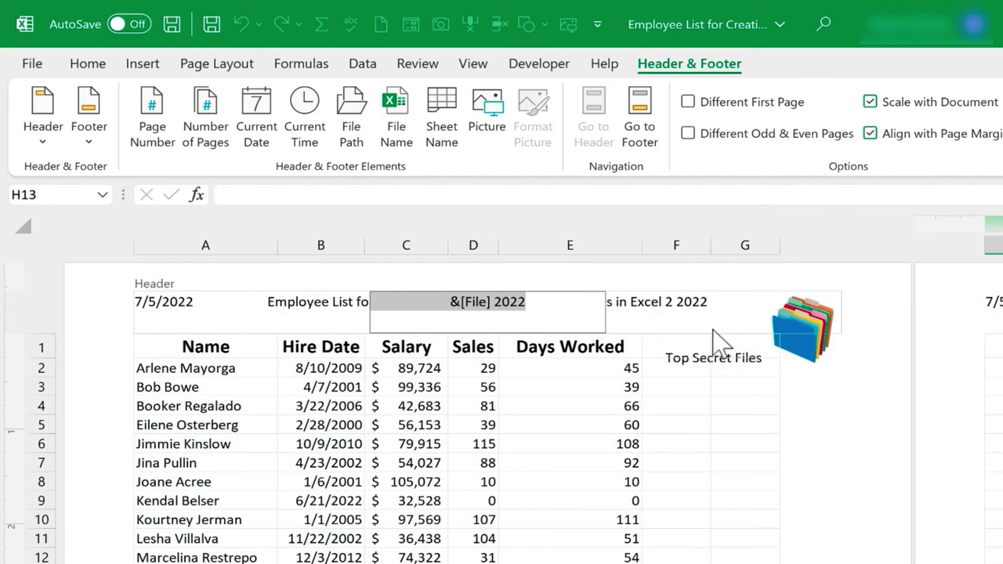
key("Tab")
left_click(819, 362)
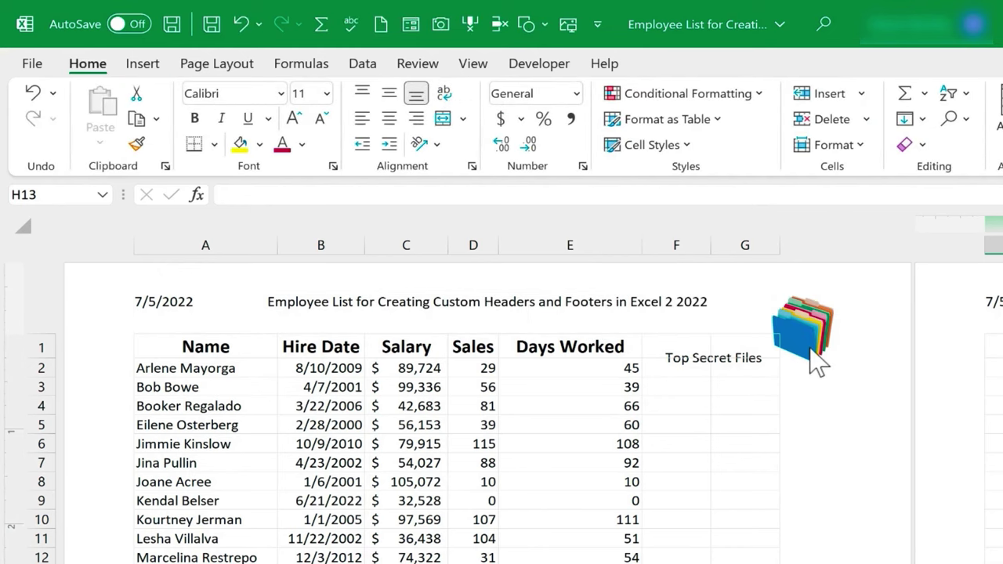
left_click(796, 362)
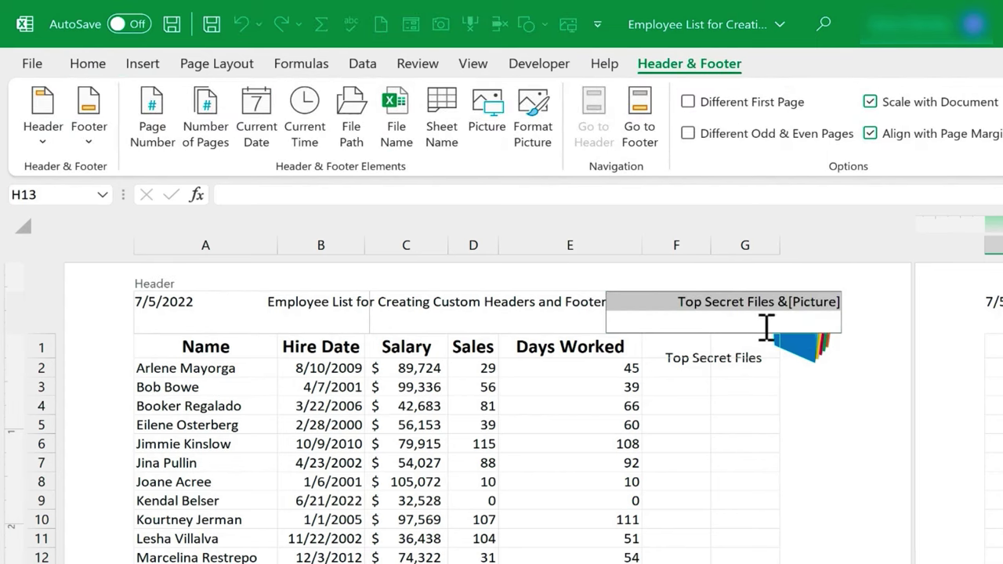
left_click(898, 368)
- Go from the center header section to the footer and enter &[Page] of &[Pages] in its right section
left_click(583, 319)
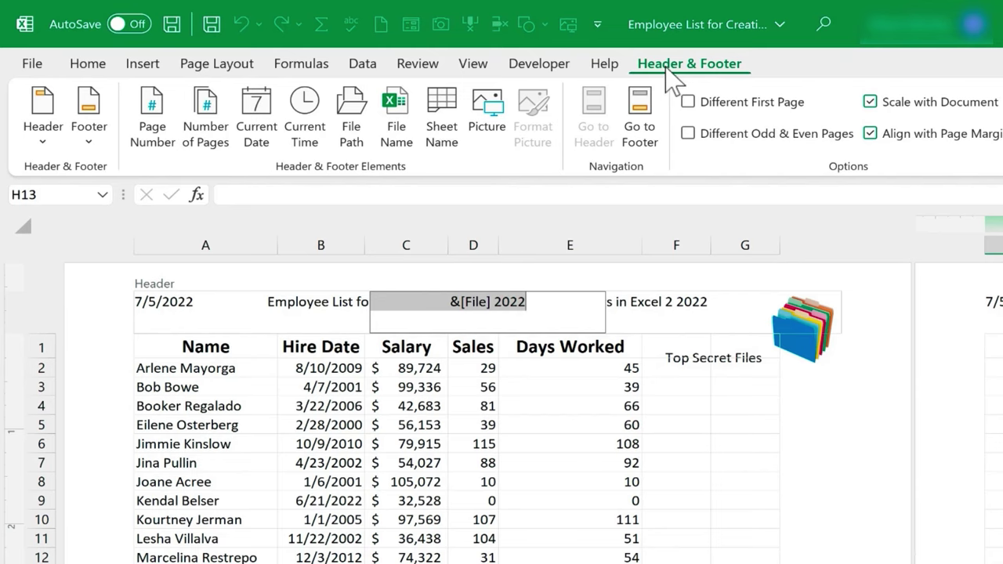
left_click(640, 140)
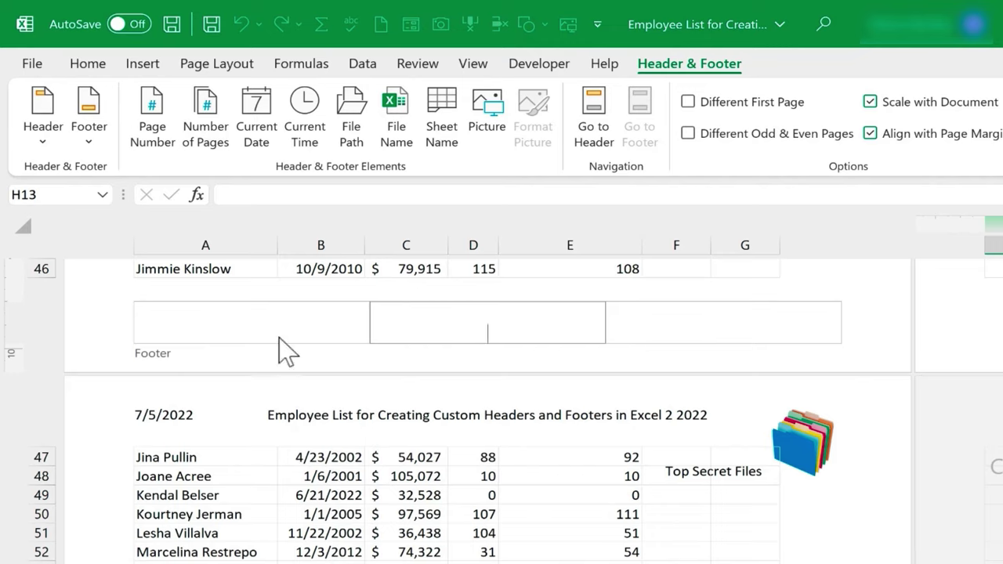
left_click(776, 323)
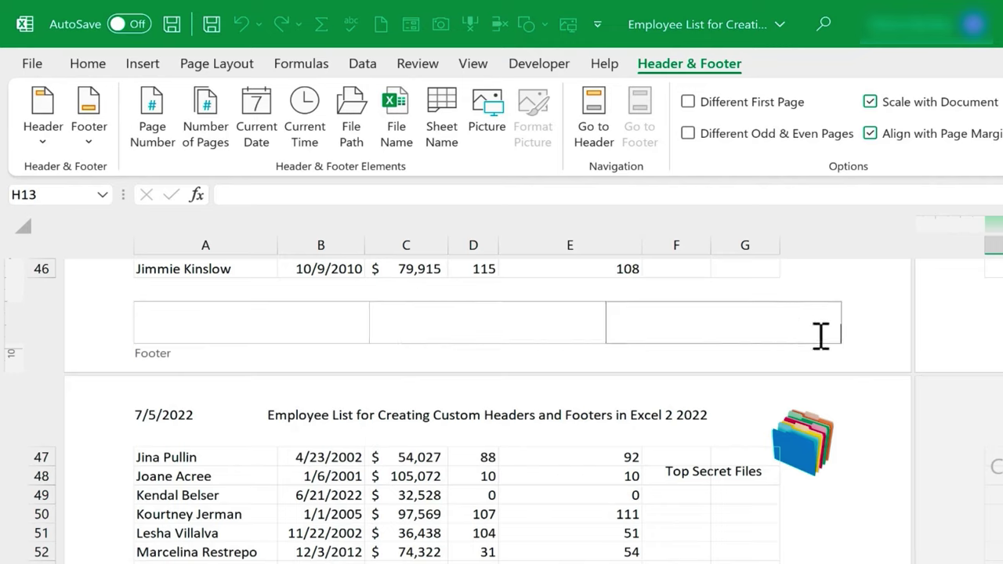
left_click(151, 126)
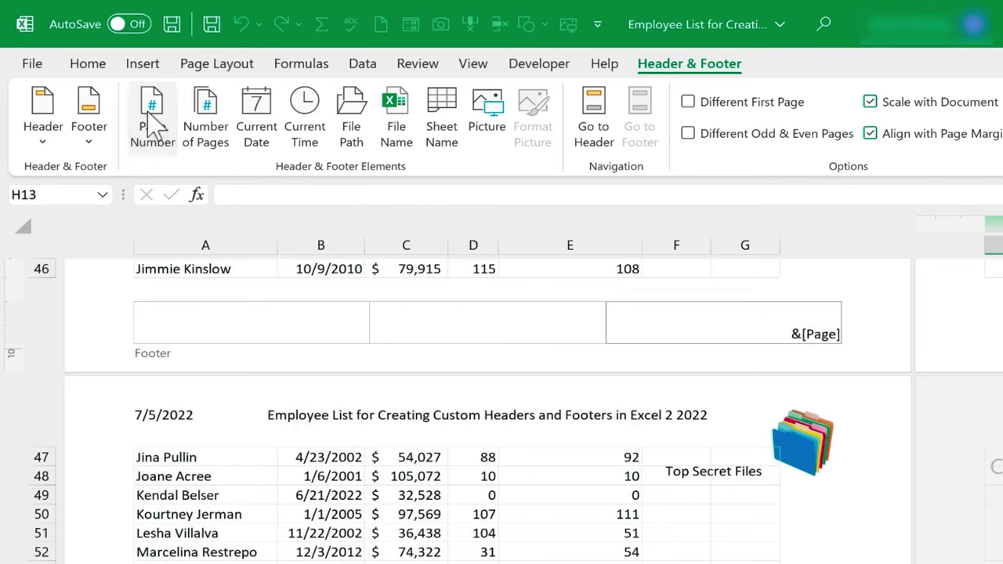
type("of")
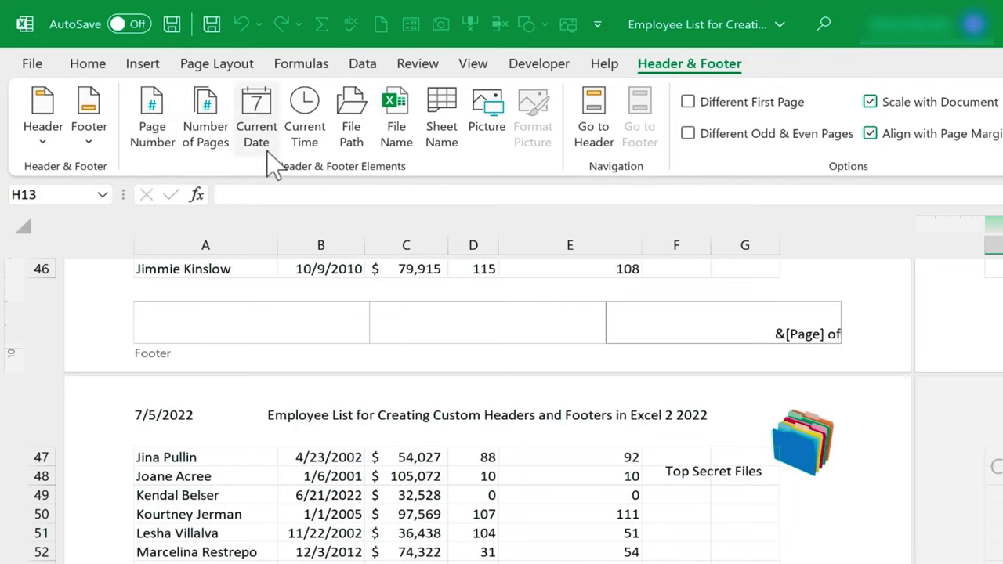
left_click(207, 134)
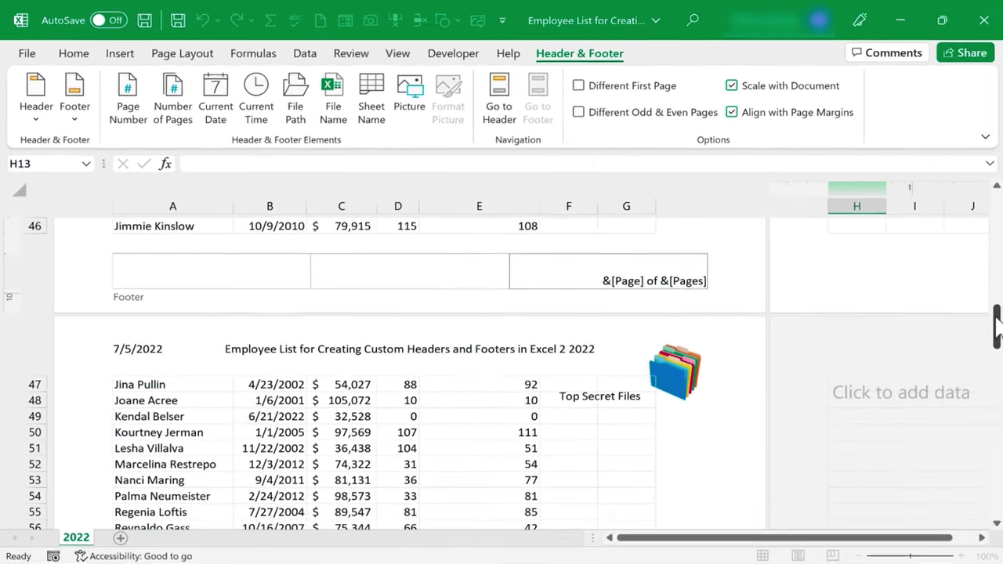
- Check the page numbering in the footers, and insert the current time field in the left footer section
scroll(486, 352, "up", 4)
left_click_drag(994, 259, 995, 531)
left_click_drag(993, 492, 990, 301)
left_click(385, 439)
left_click(180, 449)
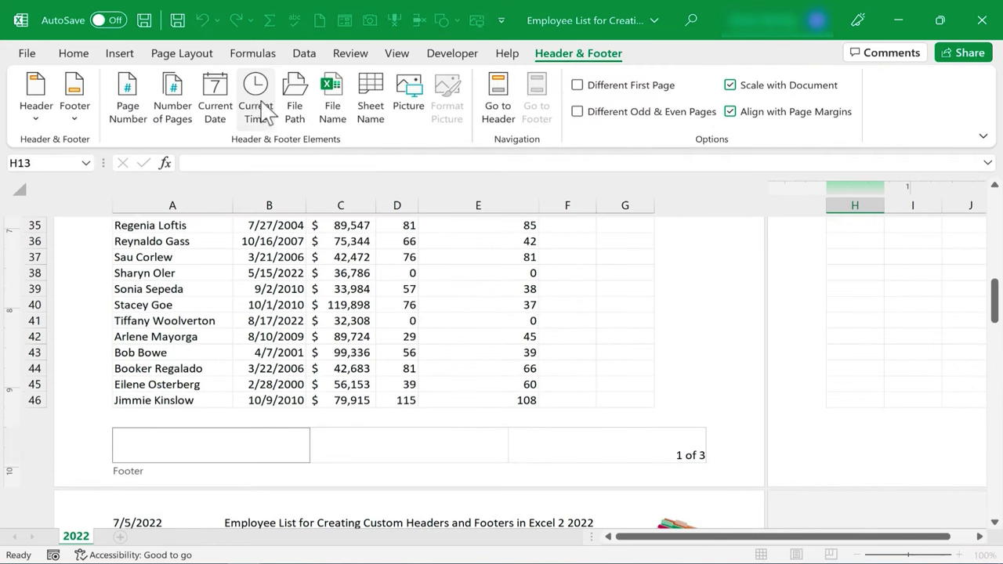
- Insert the file path field &[Path]&[File] in the center footer section and return to the top of the sheet
left_click(399, 446)
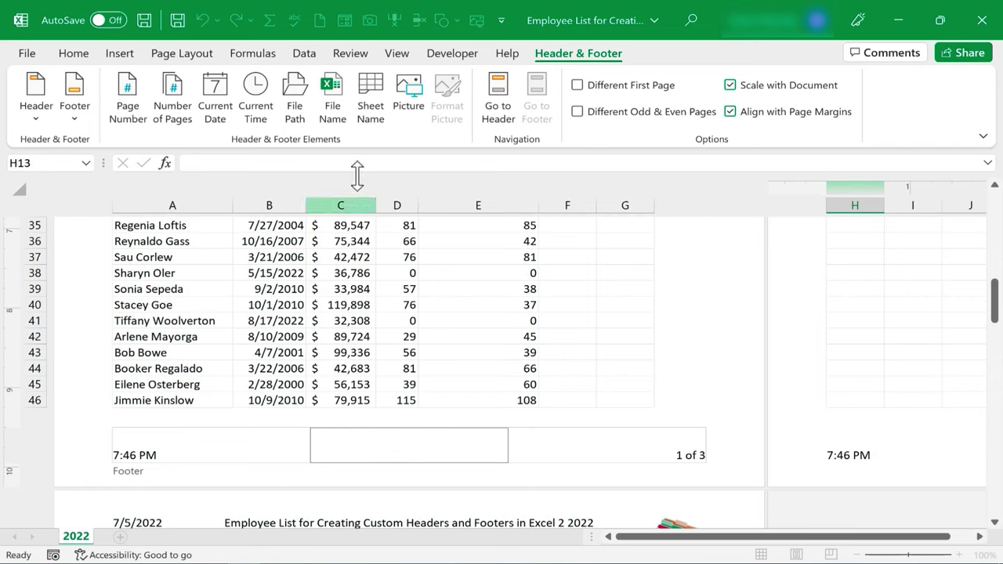
left_click(294, 125)
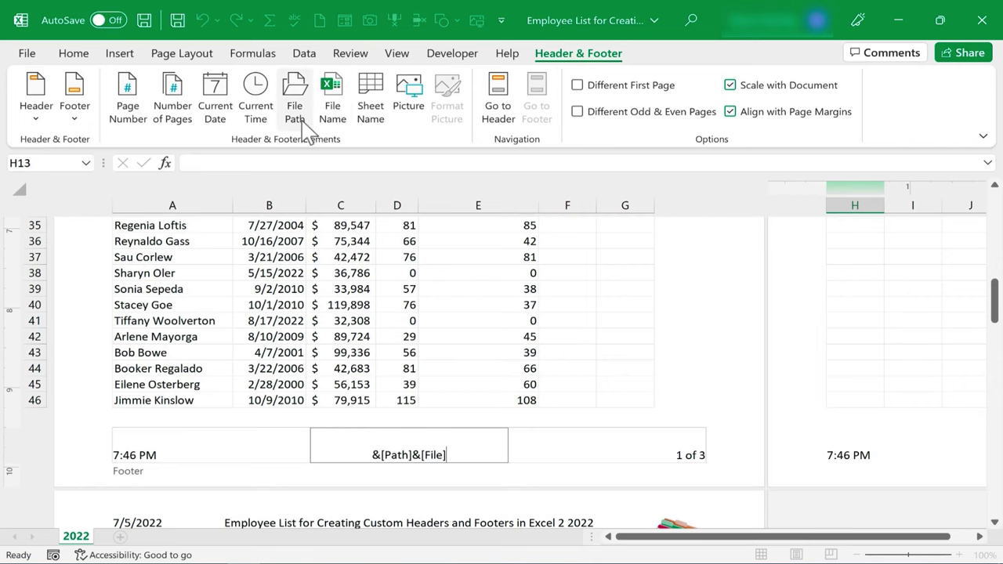
left_click_drag(994, 301, 993, 205)
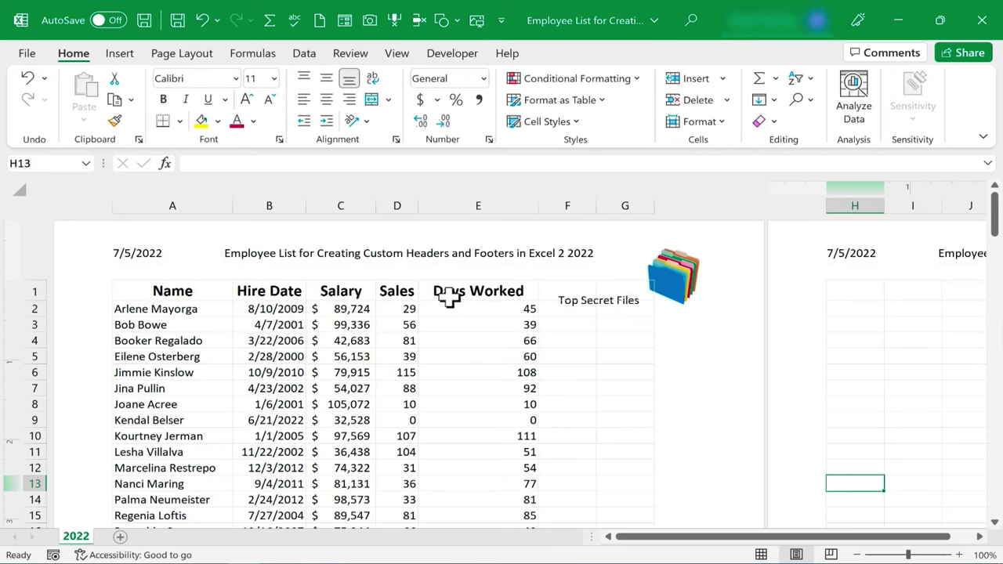
- Reopen the center header section to inspect its contents, and switch the worksheet to Normal view
left_click(430, 248)
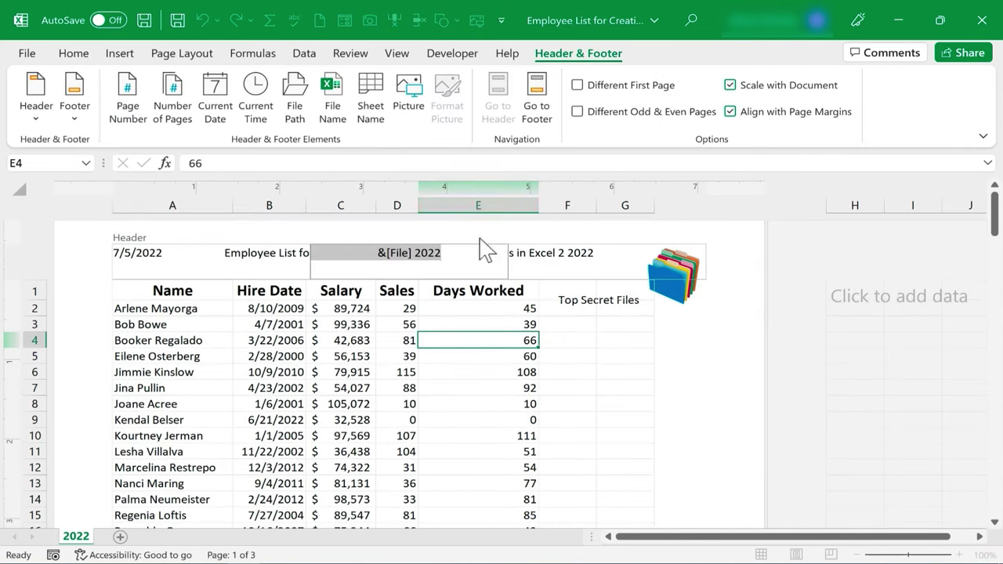
left_click(183, 53)
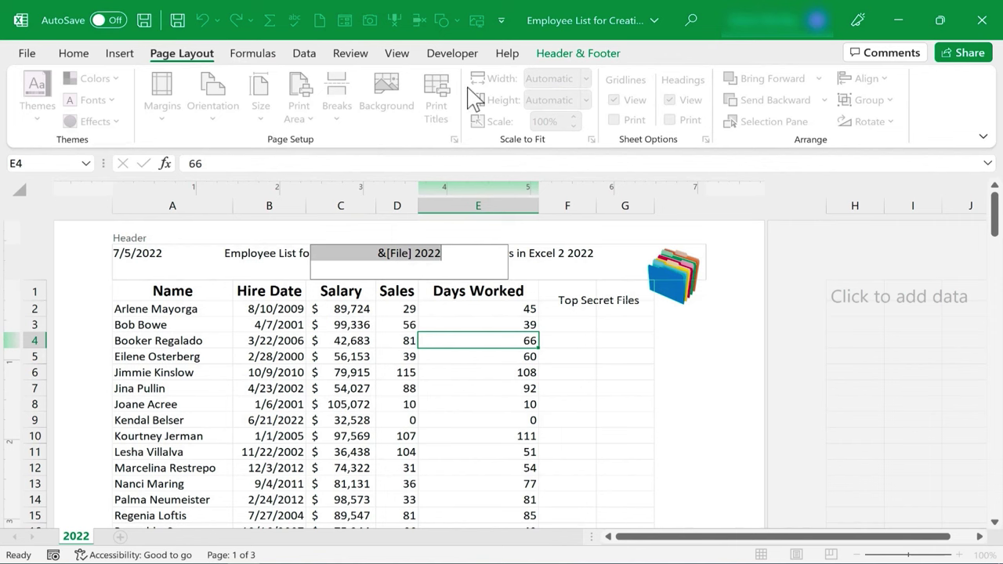
left_click(397, 53)
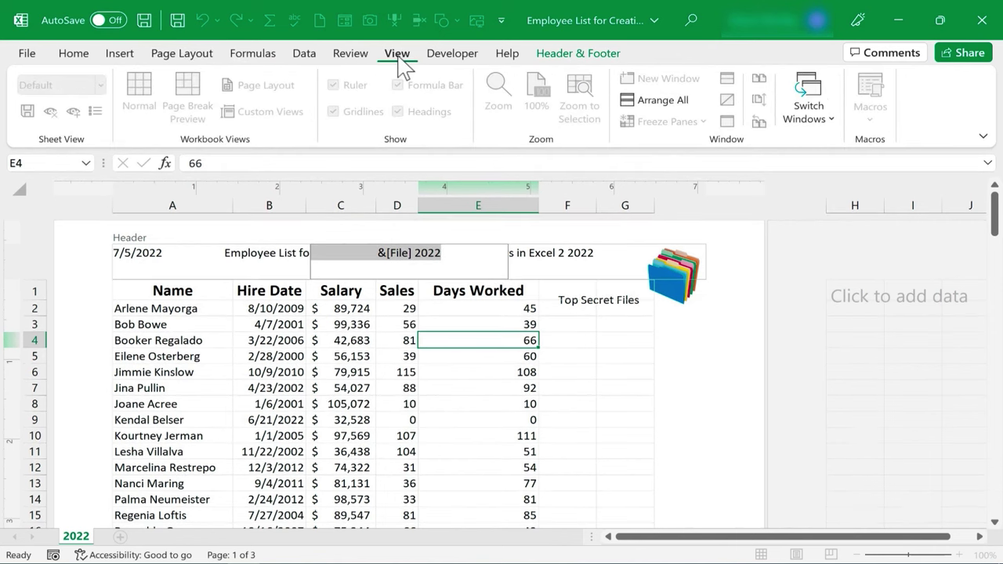
left_click(139, 104)
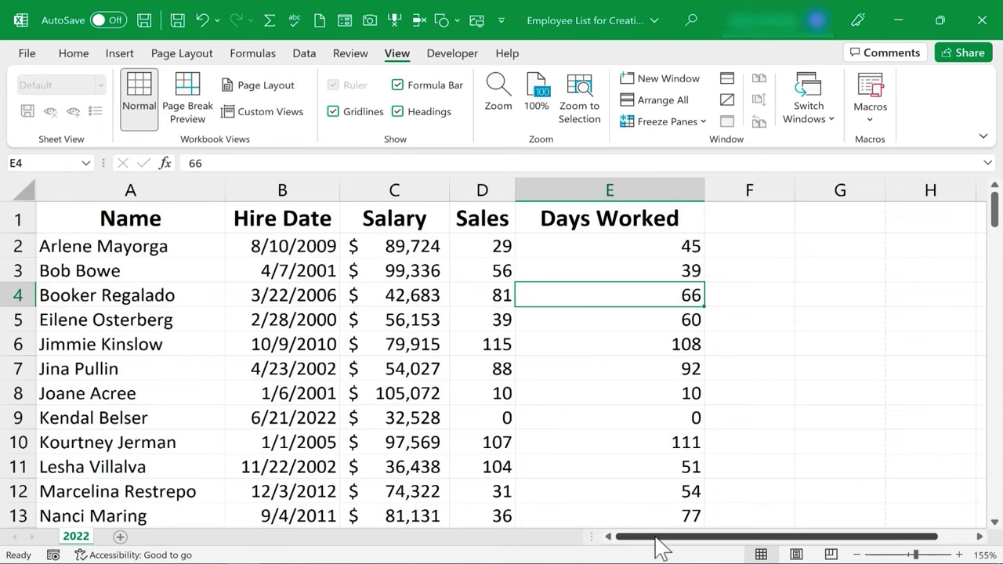
- Open the Page Setup dialog and bring up its Header/Footer settings
left_click(164, 57)
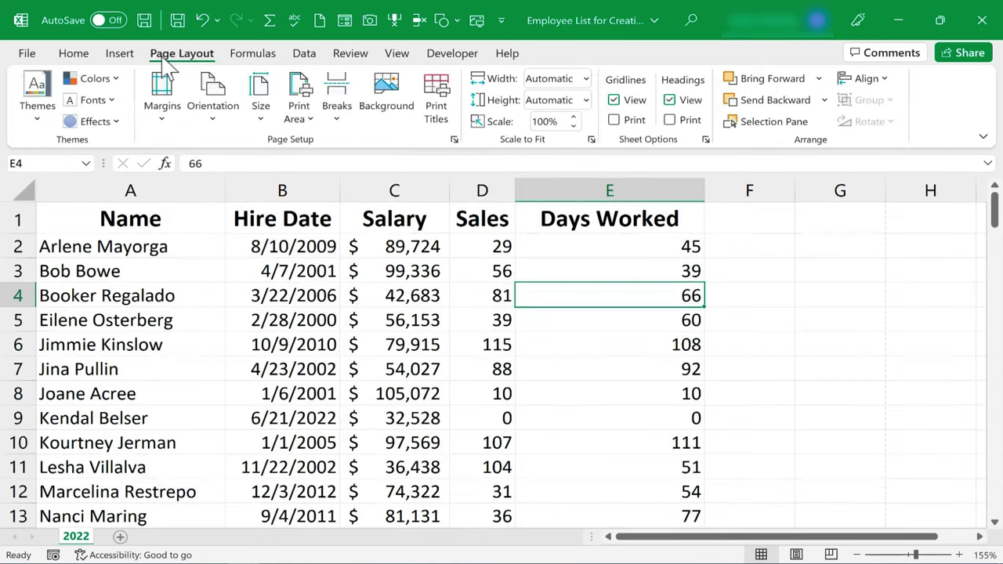
left_click(454, 139)
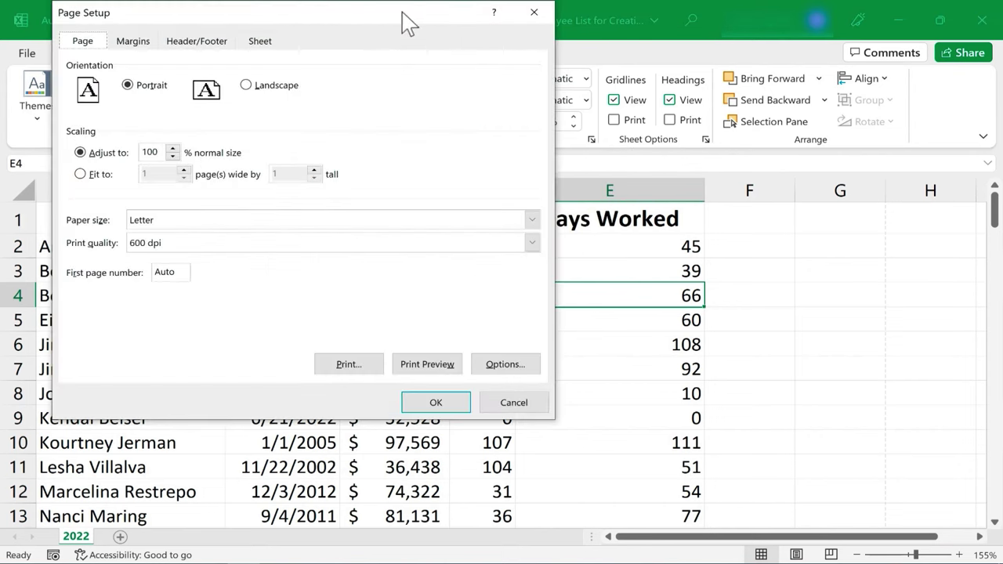
left_click_drag(402, 23, 393, 85)
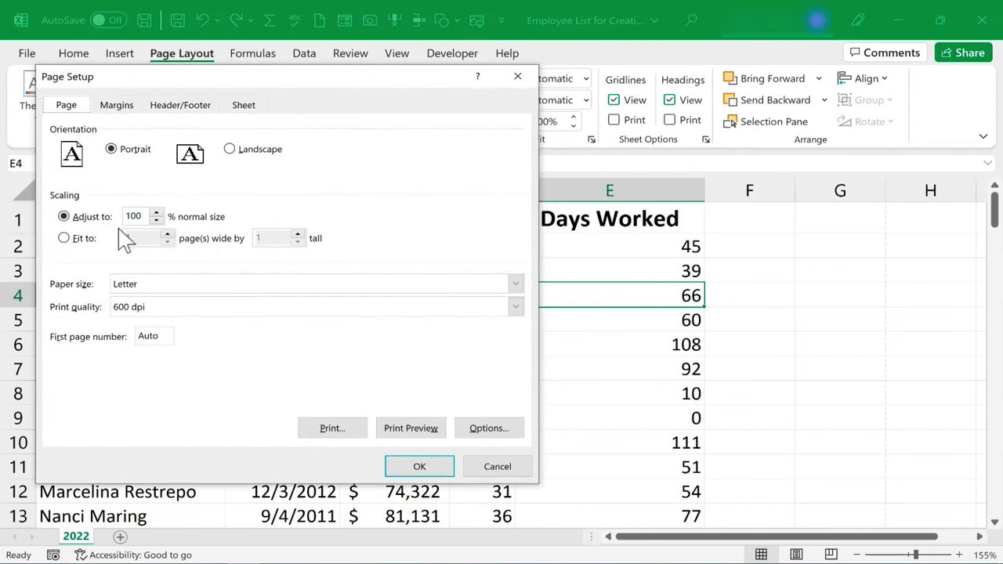
left_click(180, 106)
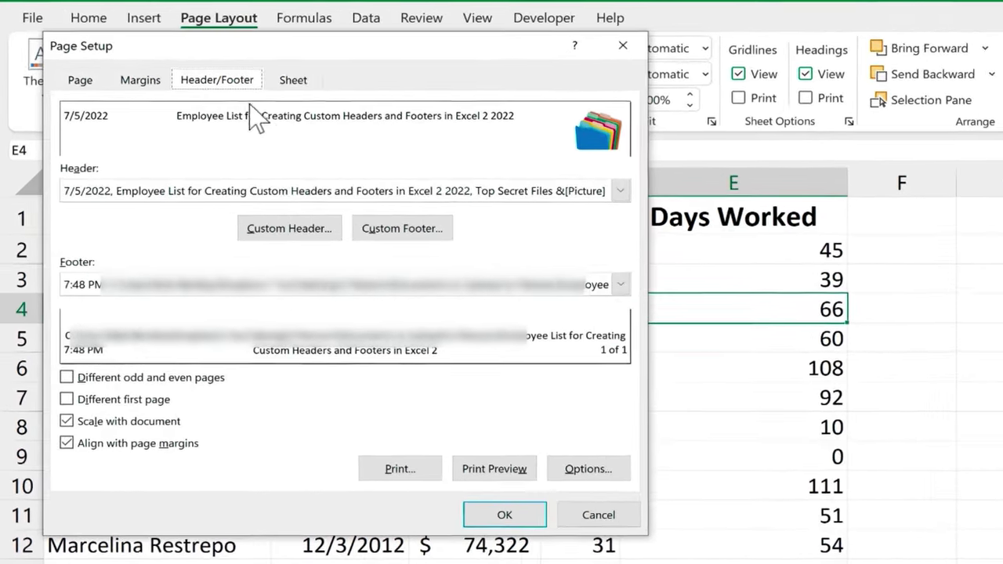
key("Tab")
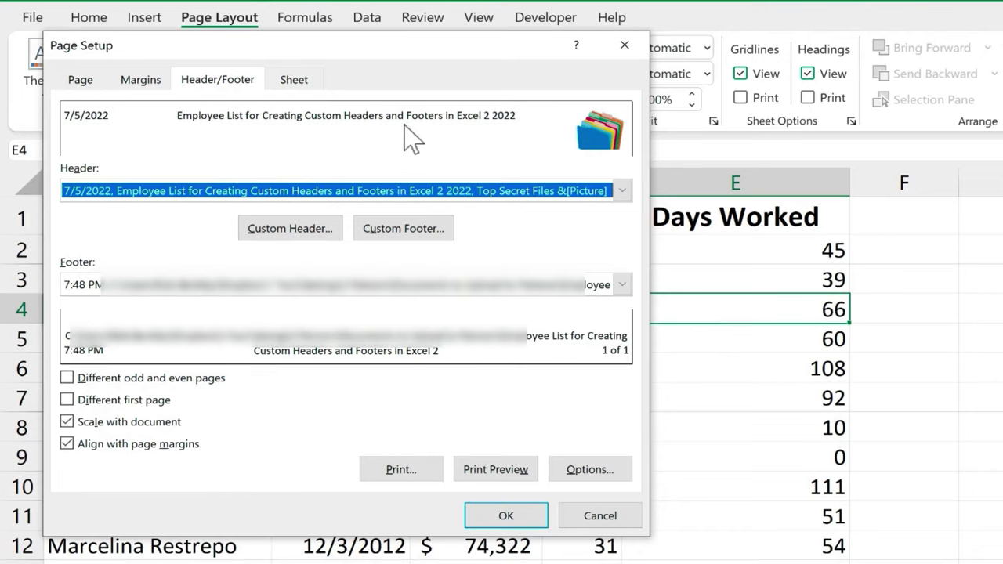
- Look through the preset headers and footers on offer without choosing any of them
left_click(622, 192)
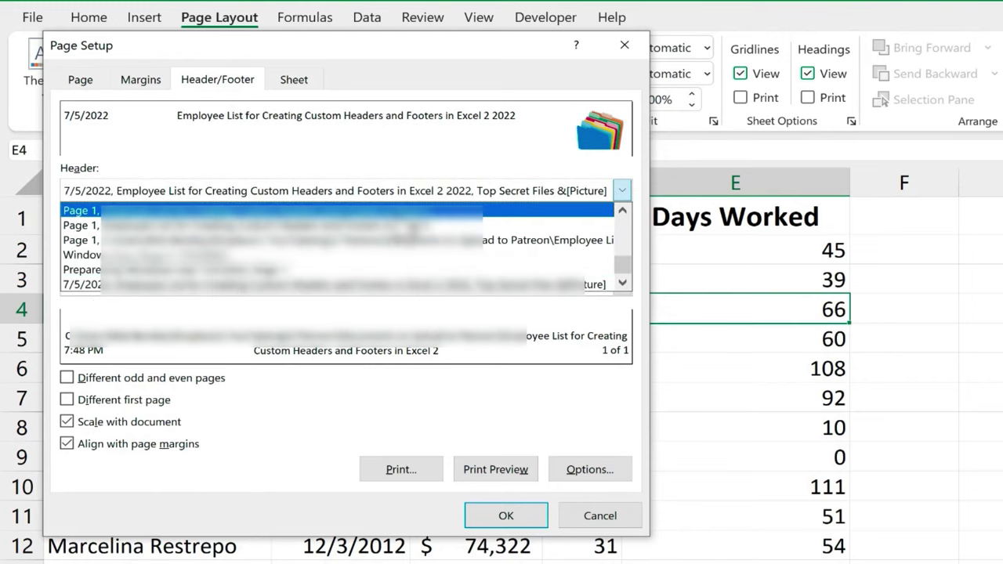
scroll(118, 243, "up", 4)
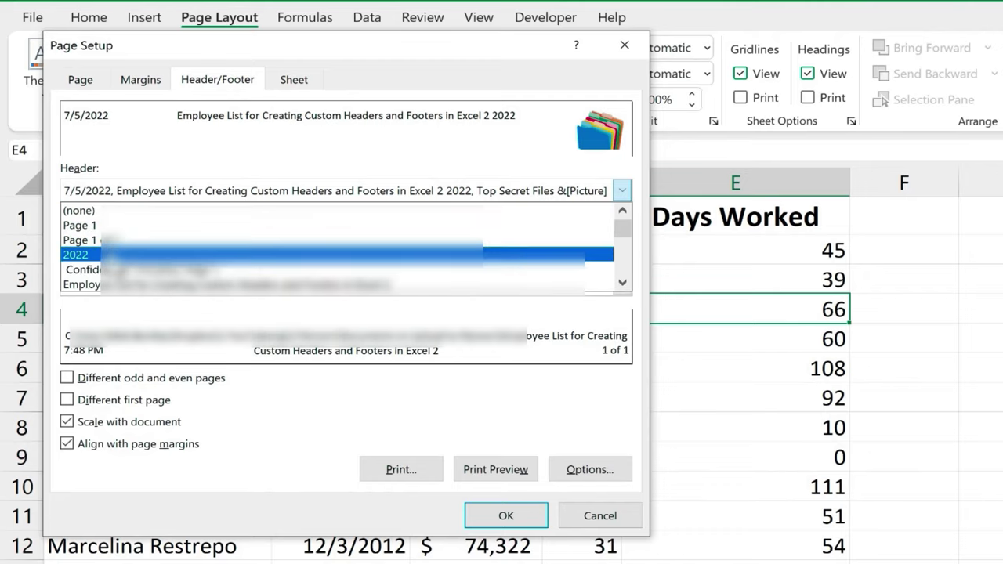
scroll(346, 250, "down", 1)
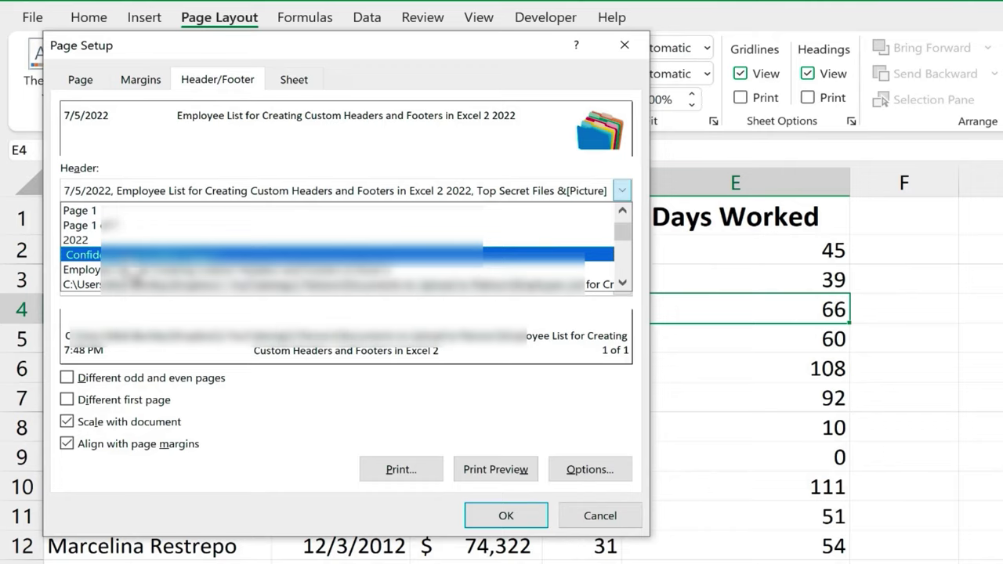
scroll(346, 247, "down", 8)
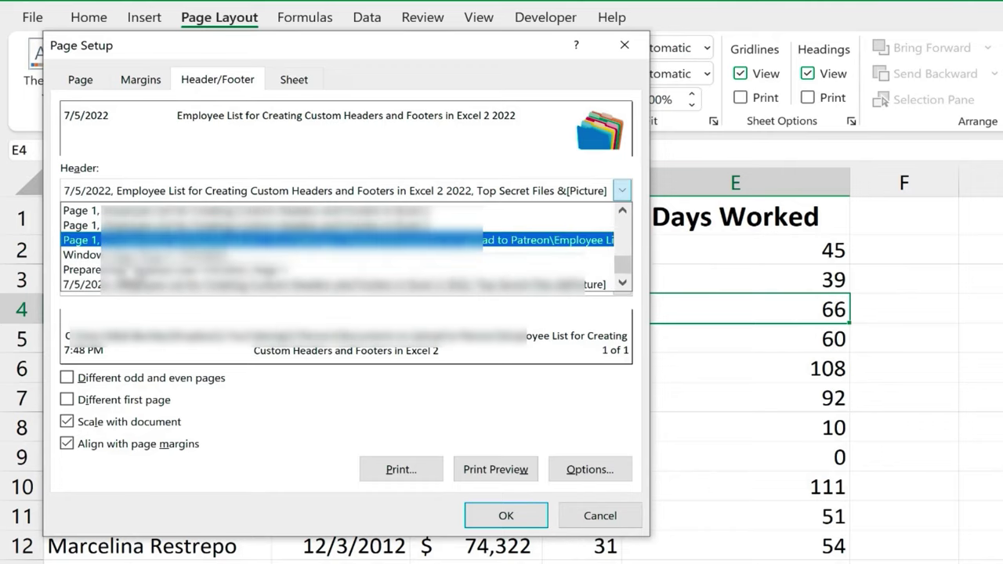
scroll(346, 247, "up", 9)
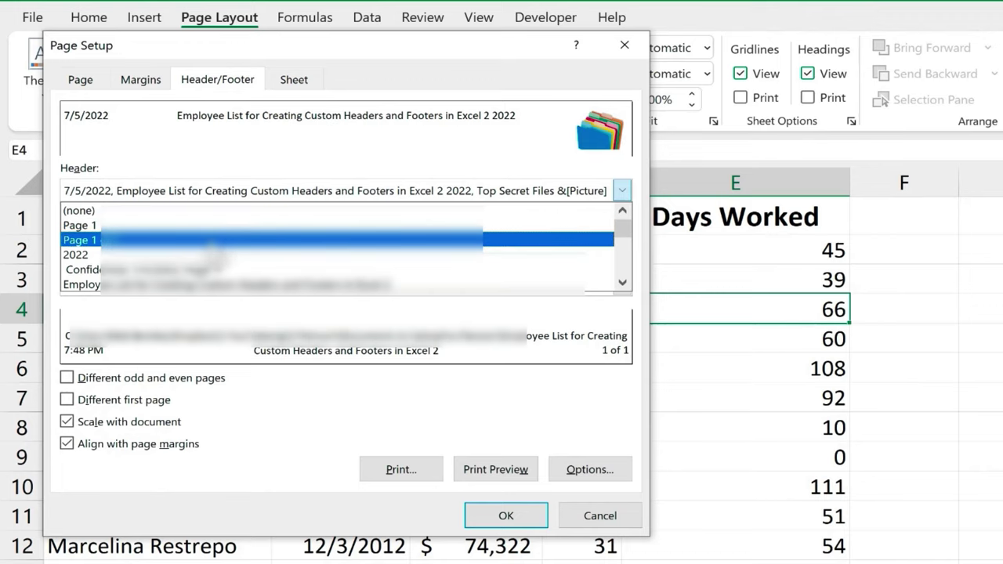
left_click(542, 88)
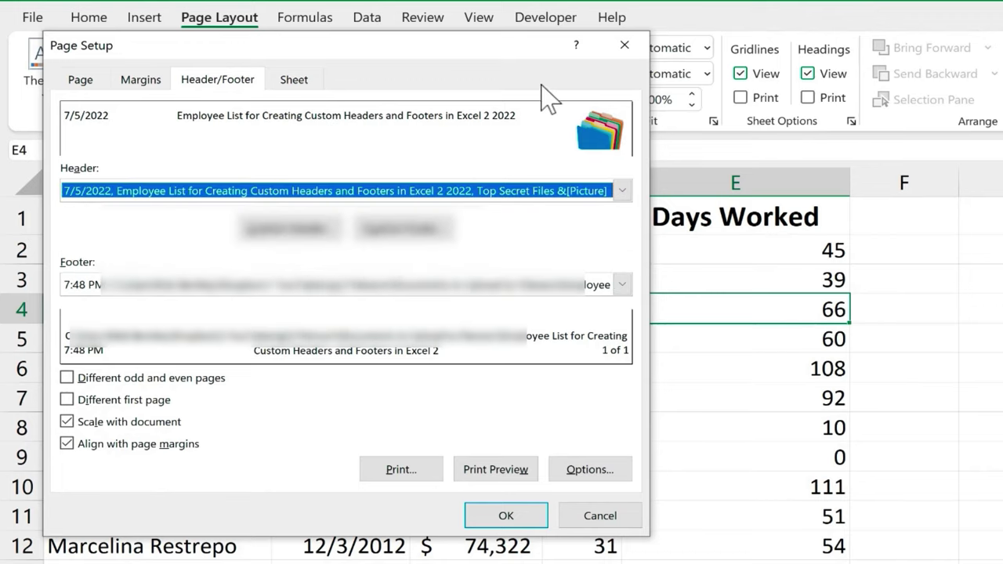
left_click(621, 285)
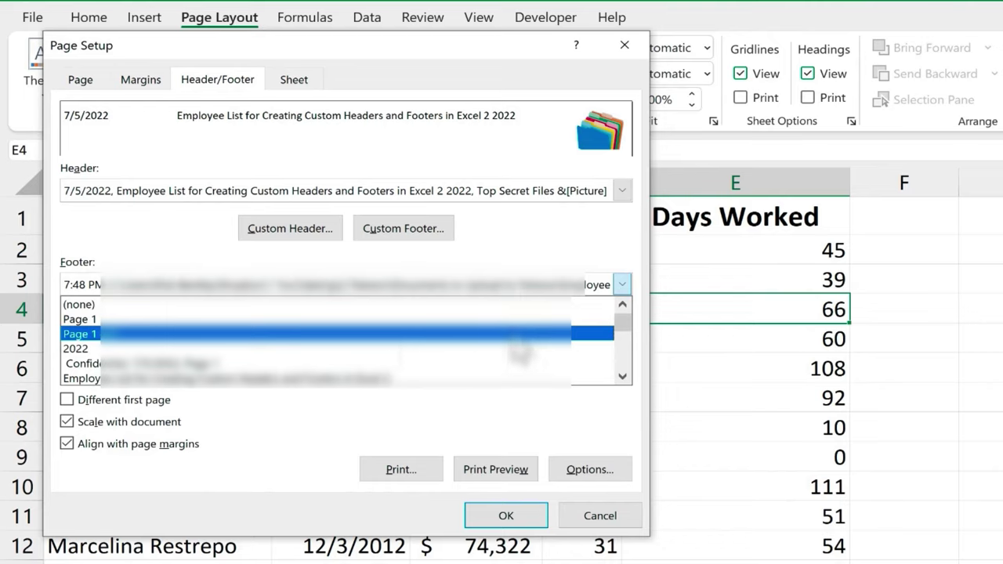
left_click(174, 406)
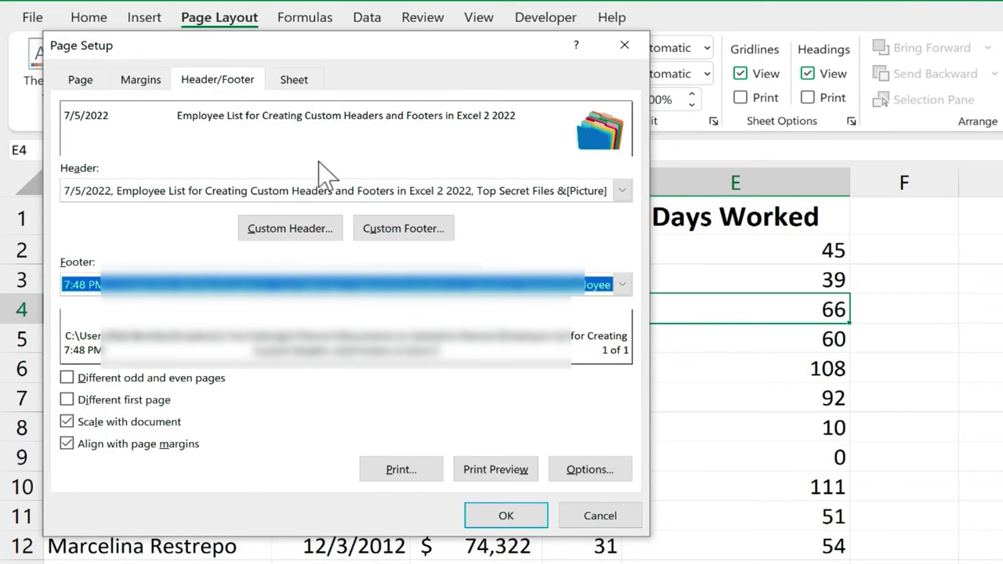
- Add the current time field after 2022 in the center section of the custom header
left_click(293, 231)
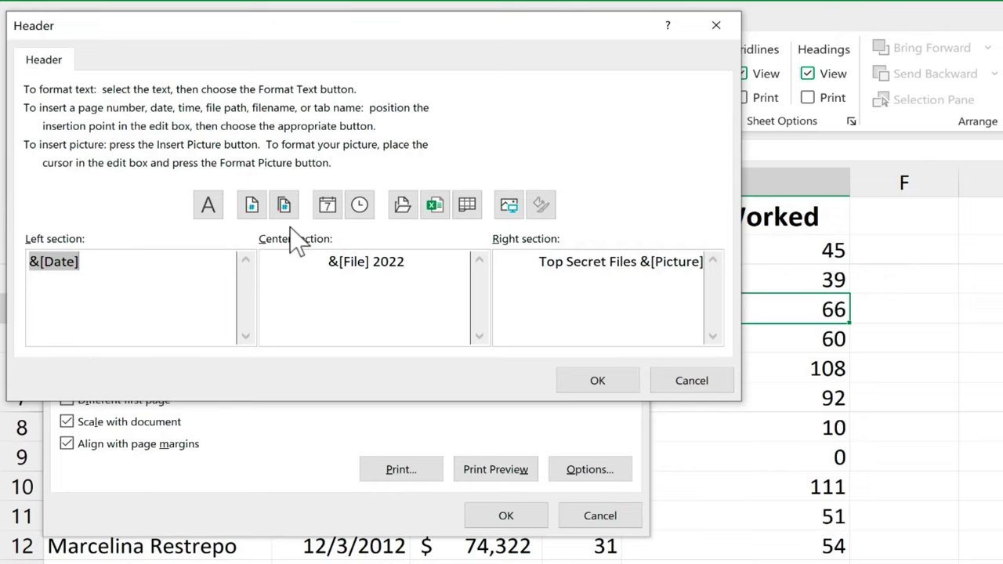
left_click(168, 293)
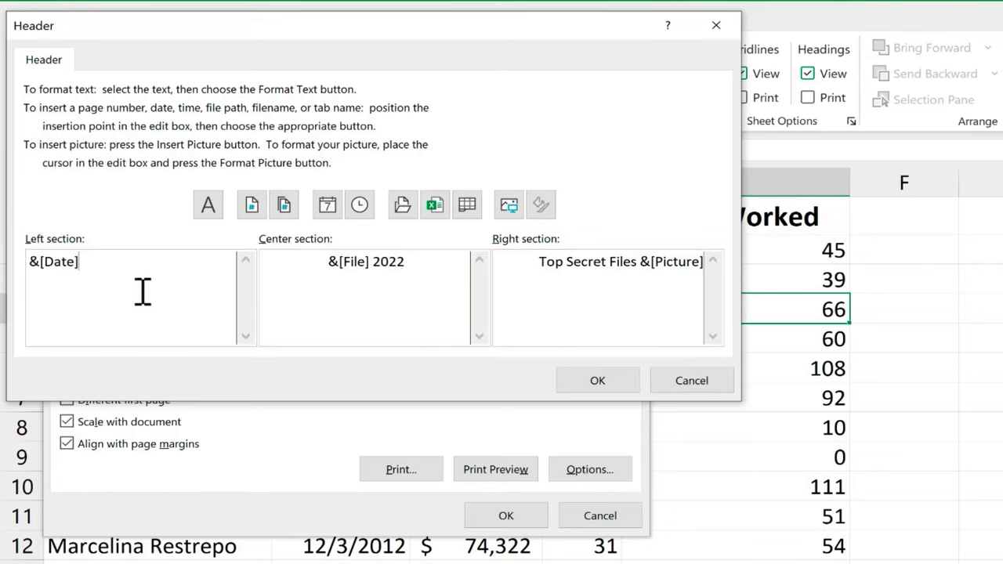
left_click(384, 296)
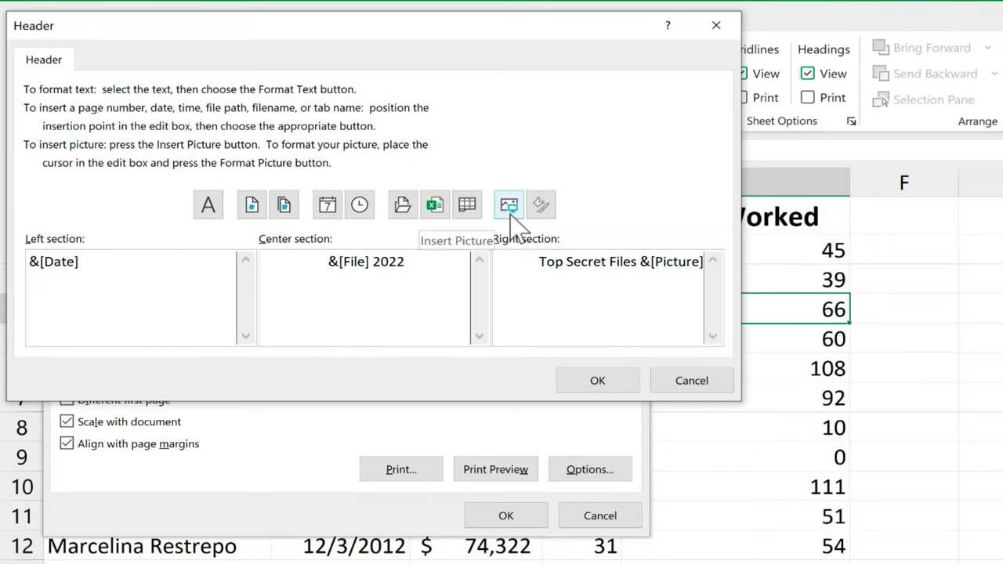
left_click(365, 204)
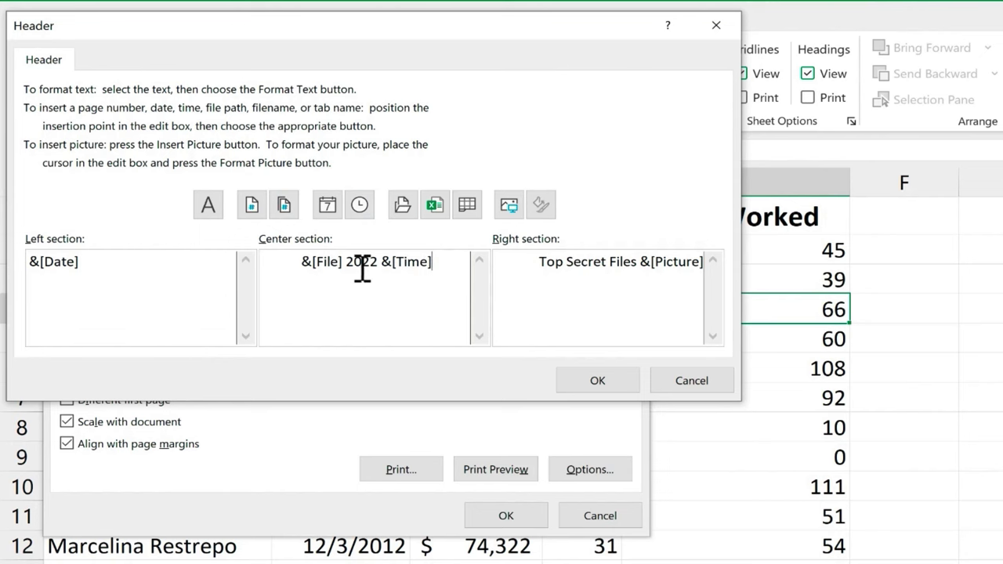
left_click(595, 380)
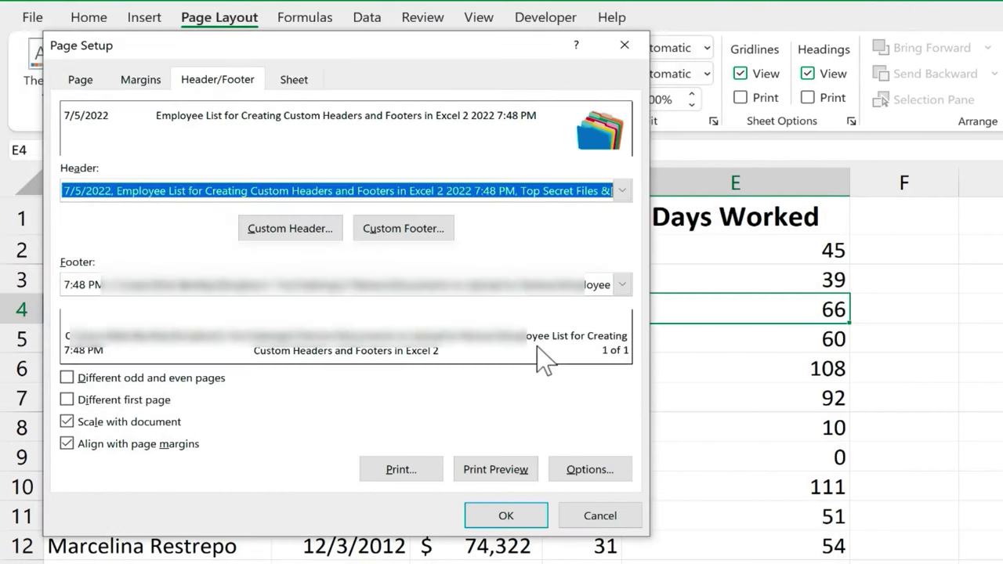
- Review the three sections of the custom footer and cancel the Page Setup changes
left_click(405, 228)
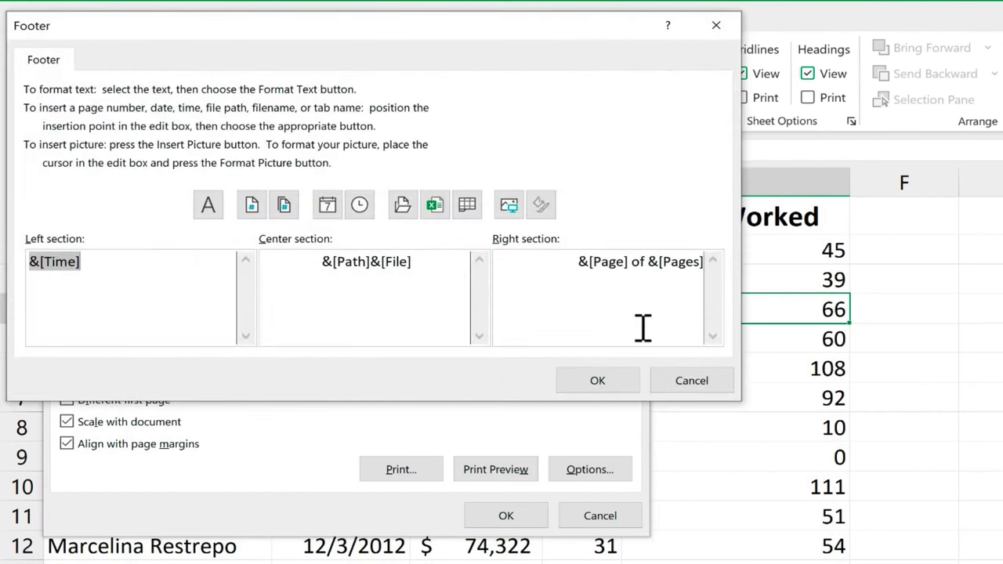
left_click(606, 377)
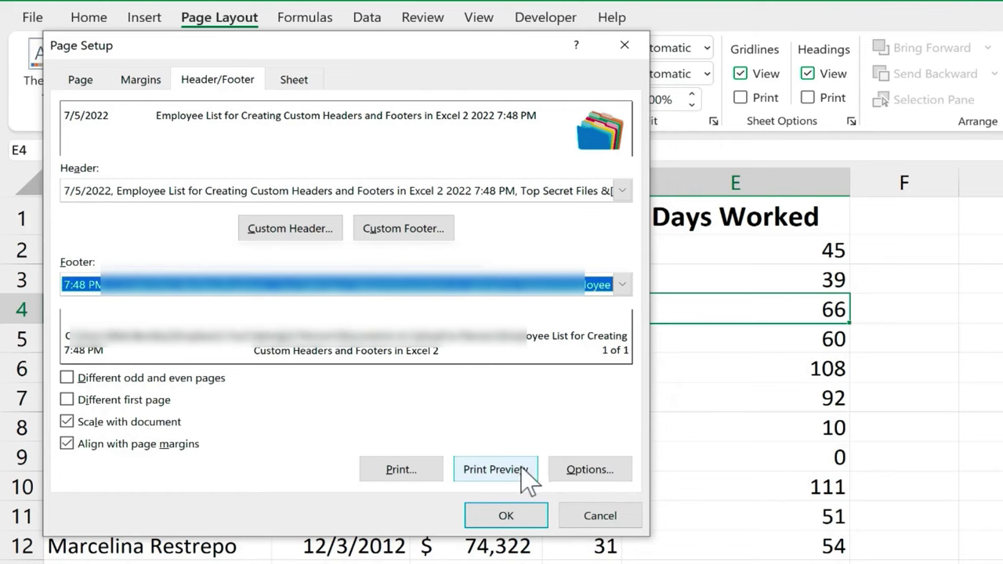
left_click(599, 515)
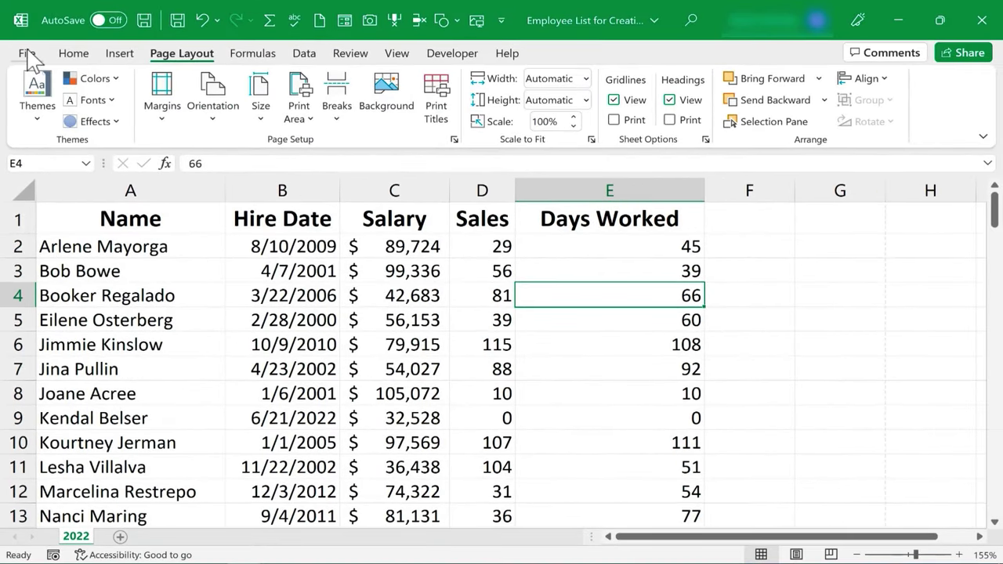
- Open the print preview and examine the header and footer on each page
key("ctrl+p")
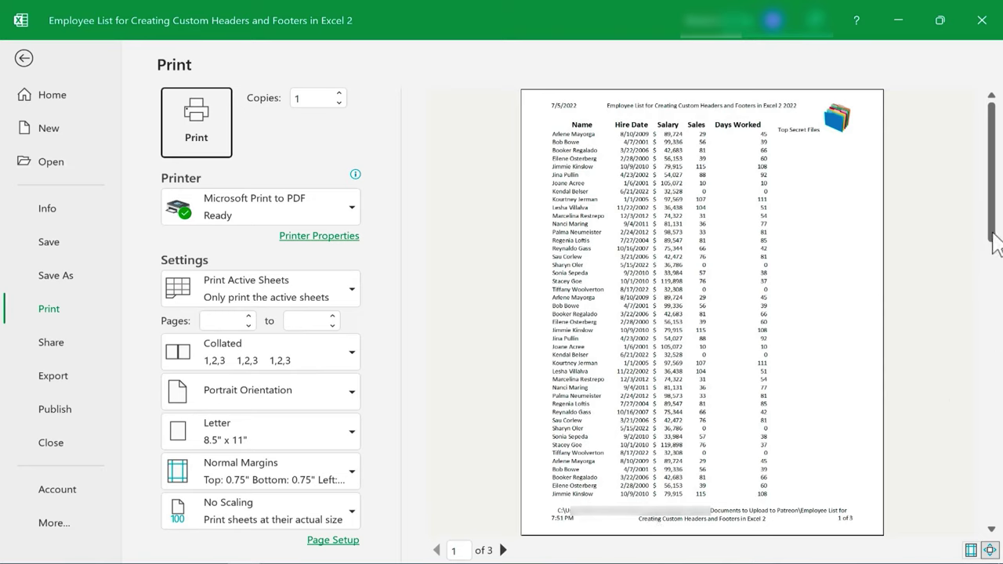
left_click(995, 313)
left_click(991, 530)
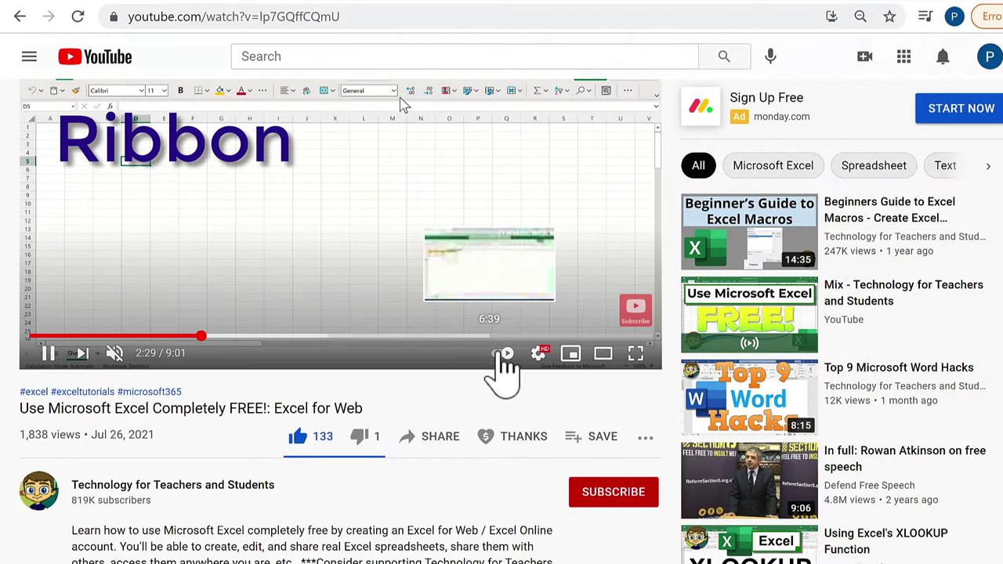
left_click(537, 438)
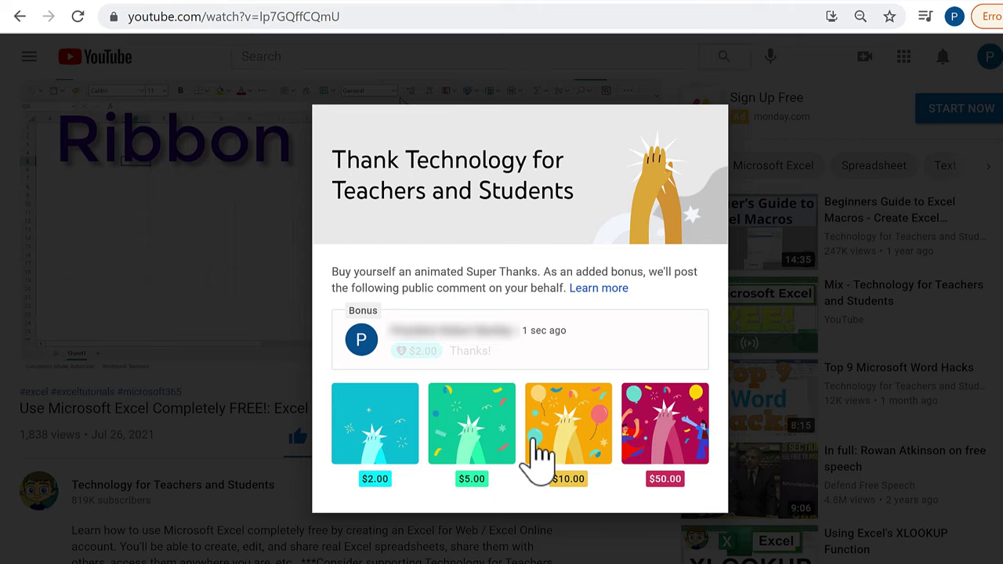